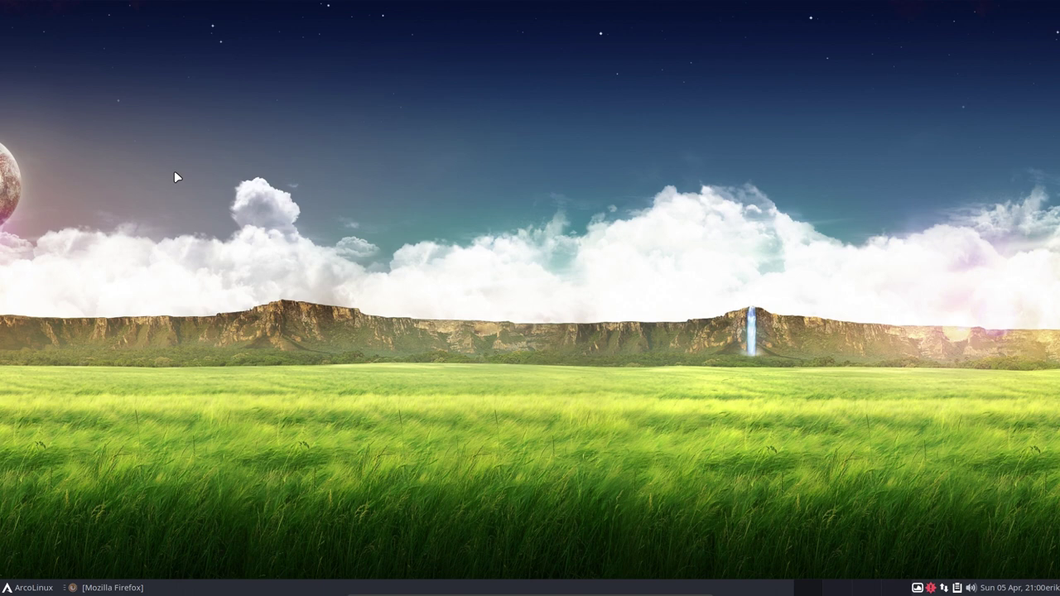
- Bring up the Firefox window, maximize it and open arcolinux.info
click(130, 589)
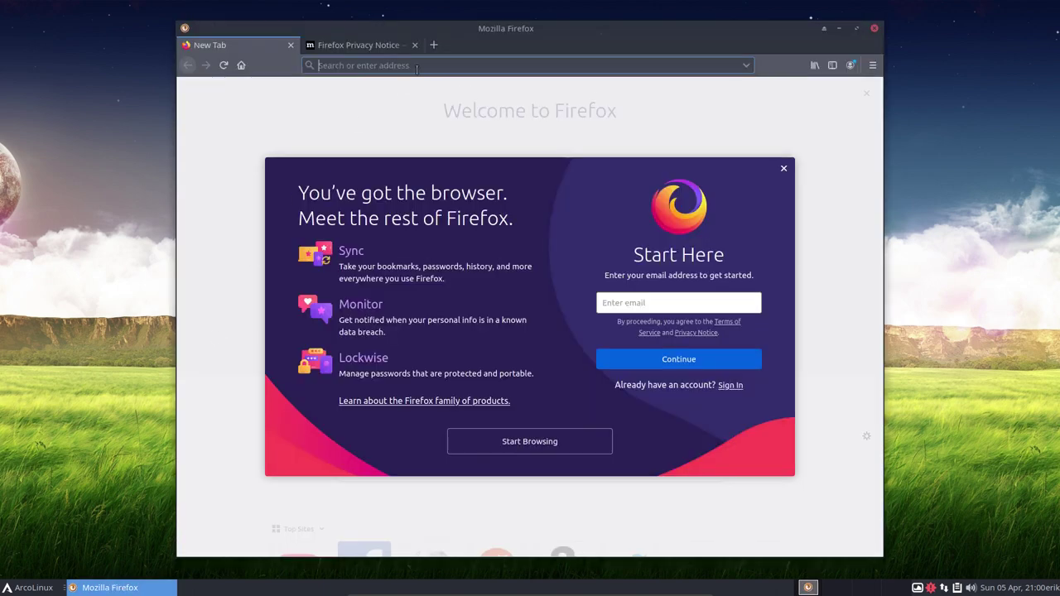
double_click(497, 29)
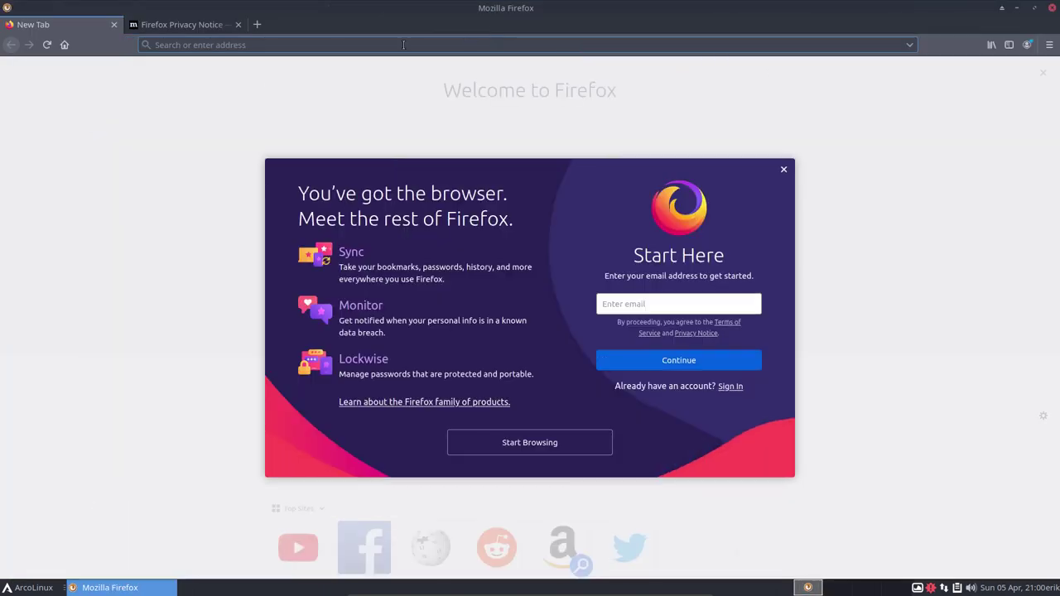
click(197, 45)
text(arco)
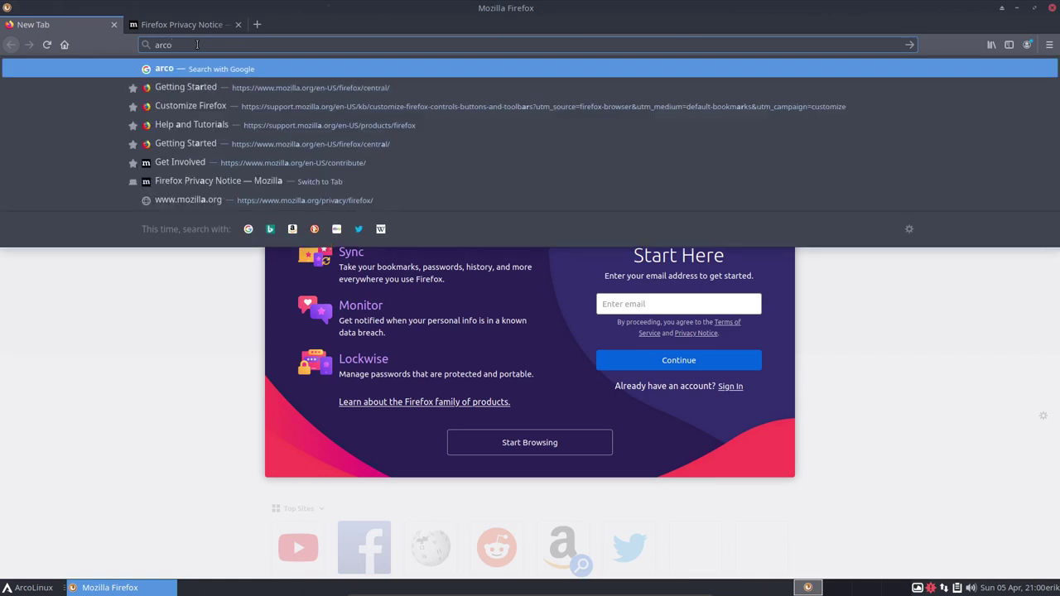
text(llinu)
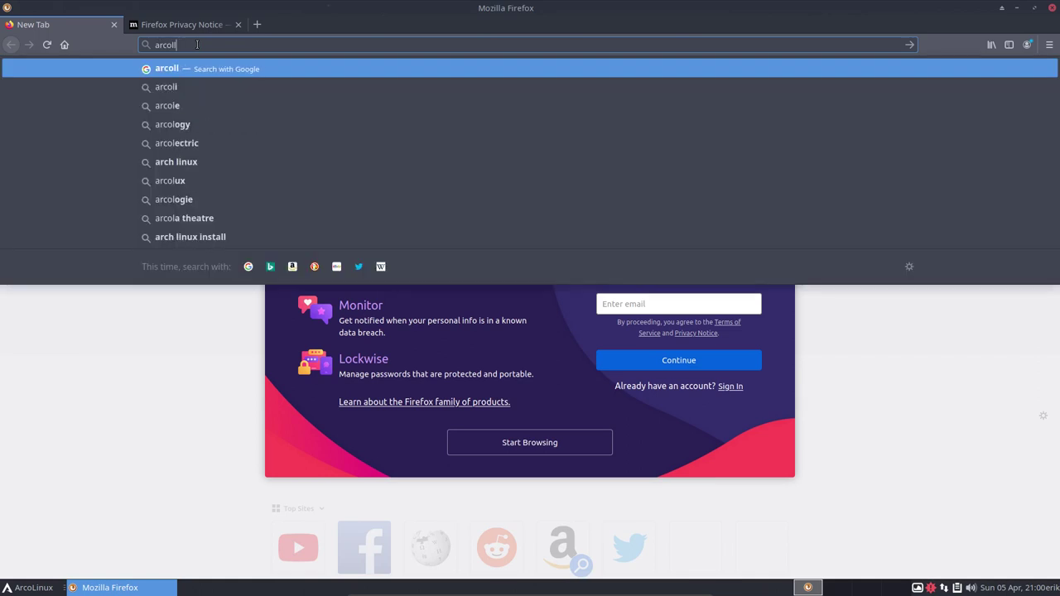
key(BackSpace)
key(BackSpace)
key(BackSpace)
key(BackSpace)
text(inux.)
key(BackSpace)
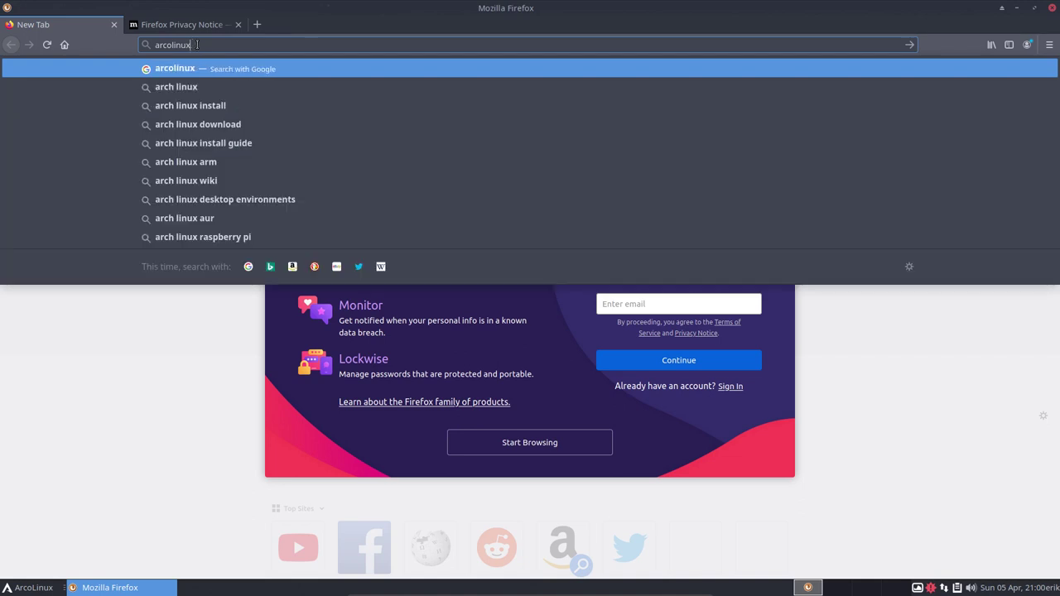
text(.info)
key(Return)
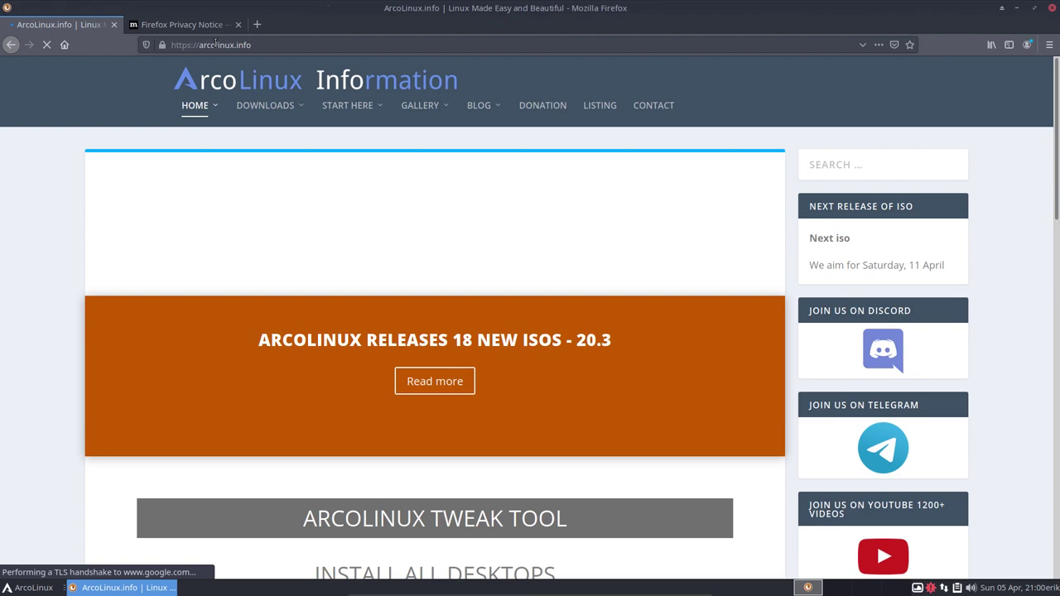
- Download the ArcoLinux cheatsheet PDF from the site's documents page and open it in Document Viewer, maximized
mouse_move(257, 109)
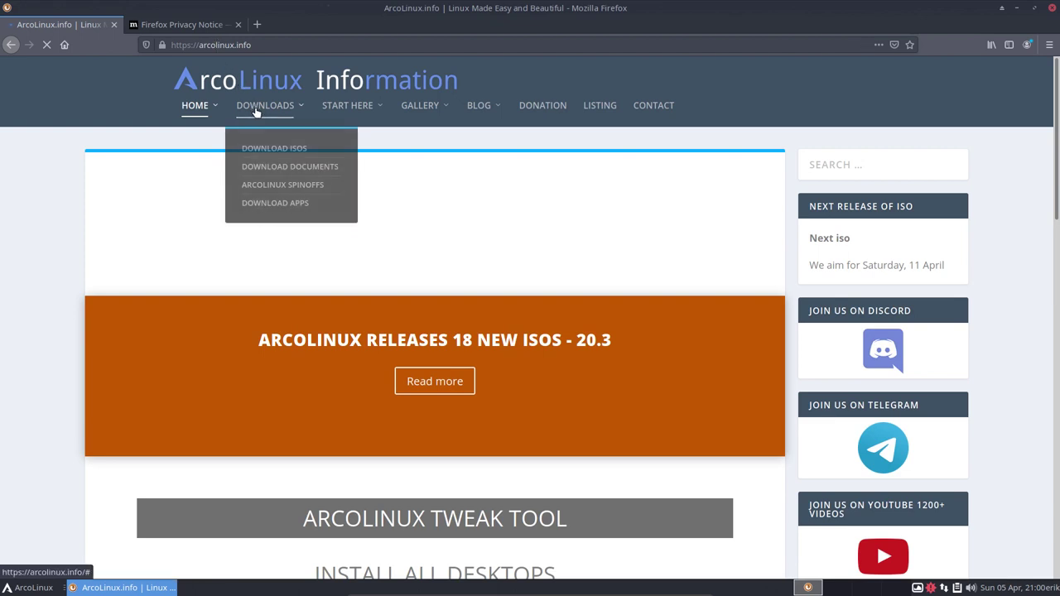
click(294, 170)
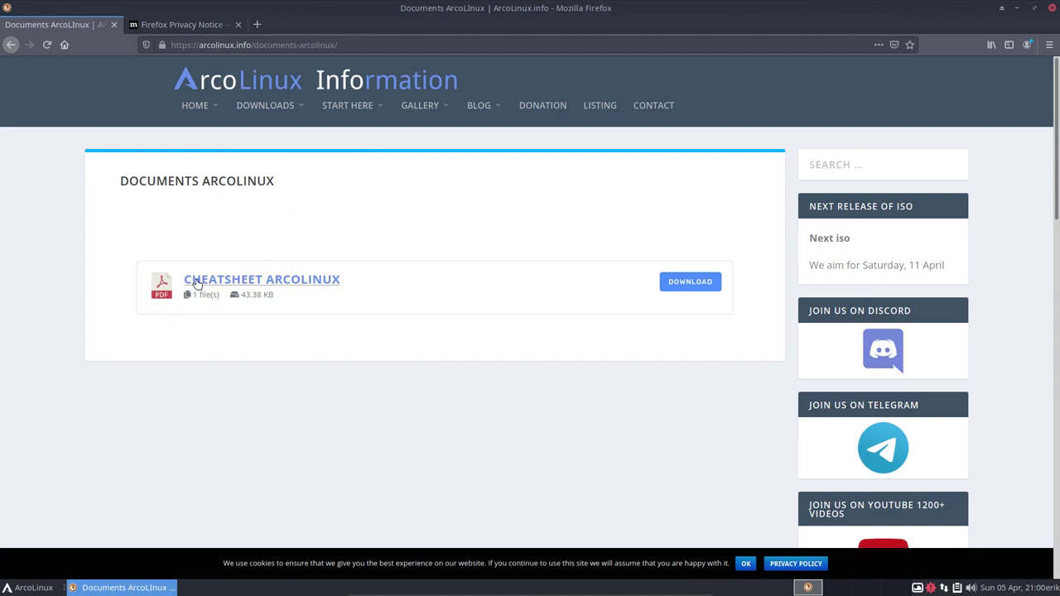
click(681, 286)
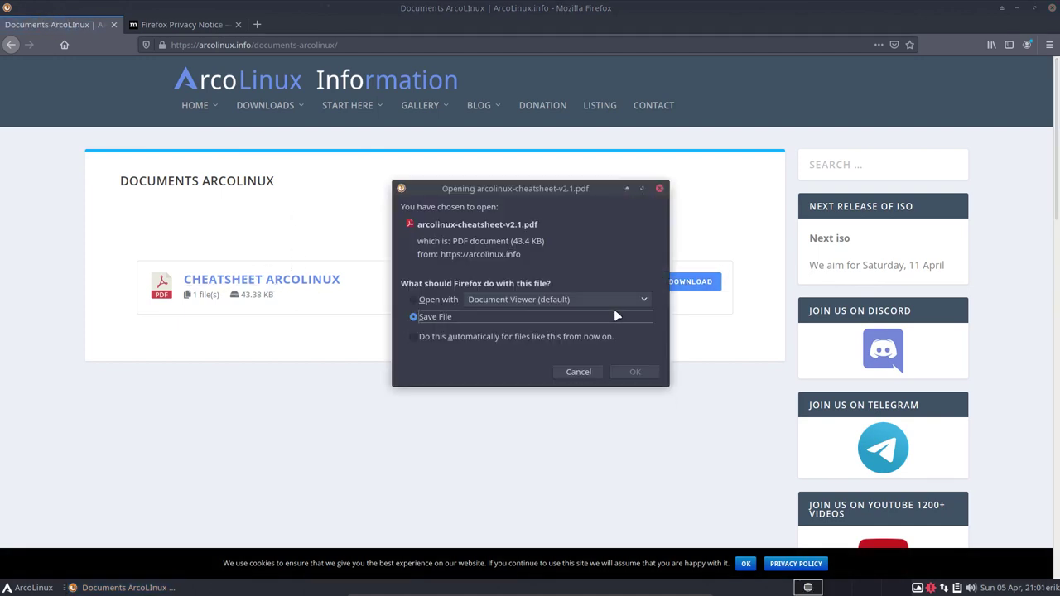
click(444, 301)
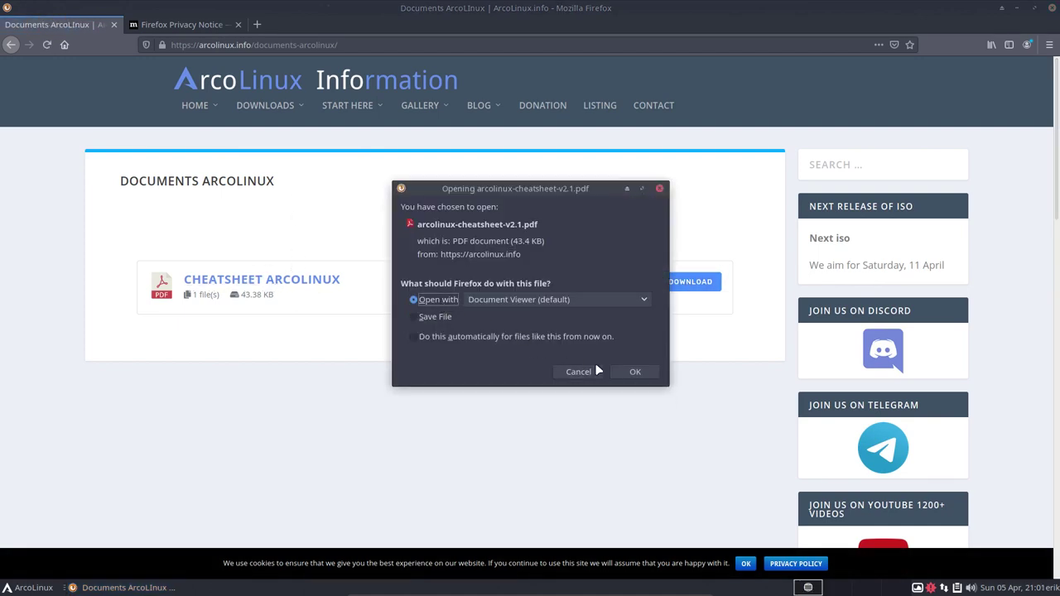
click(635, 372)
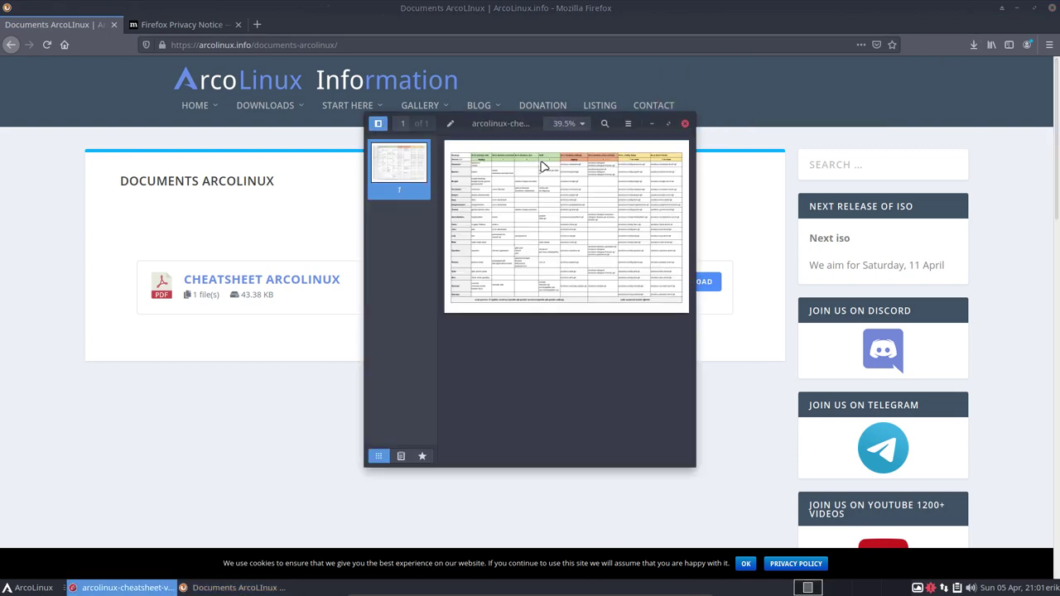
click(668, 123)
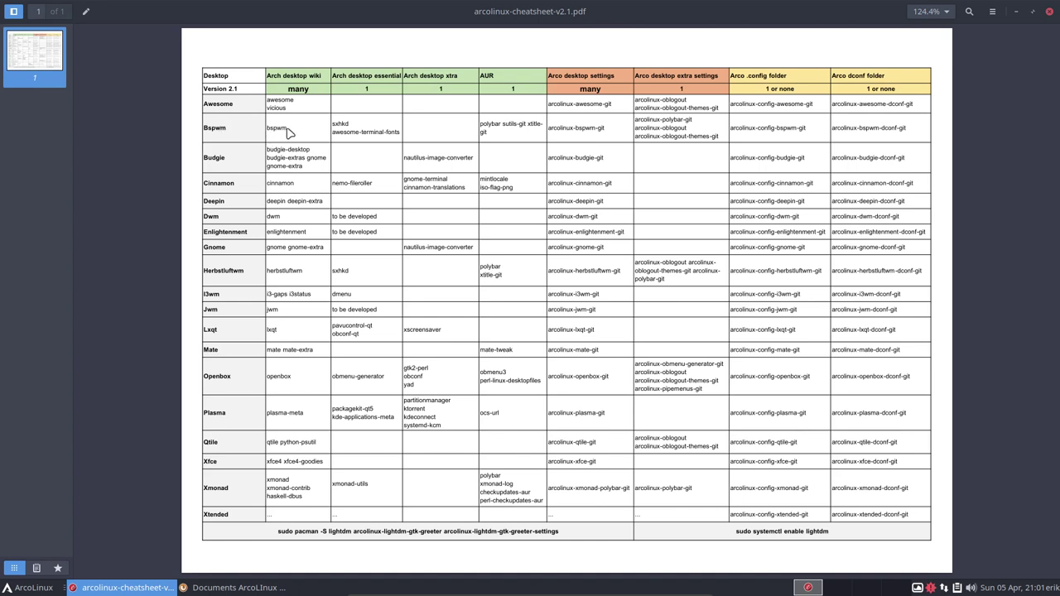
- Examine the cheatsheet's package columns for desktops such as Bspwm, Cinnamon, Deepin, Plasma and Qtile
drag(288, 131, 262, 130)
drag(355, 126, 338, 124)
drag(204, 128, 579, 134)
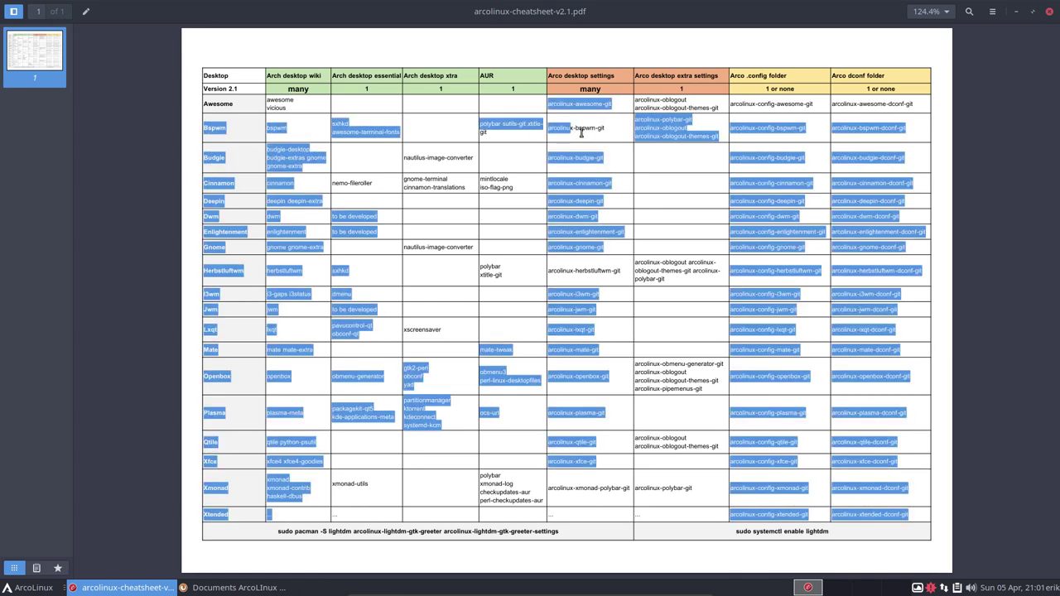
click(385, 244)
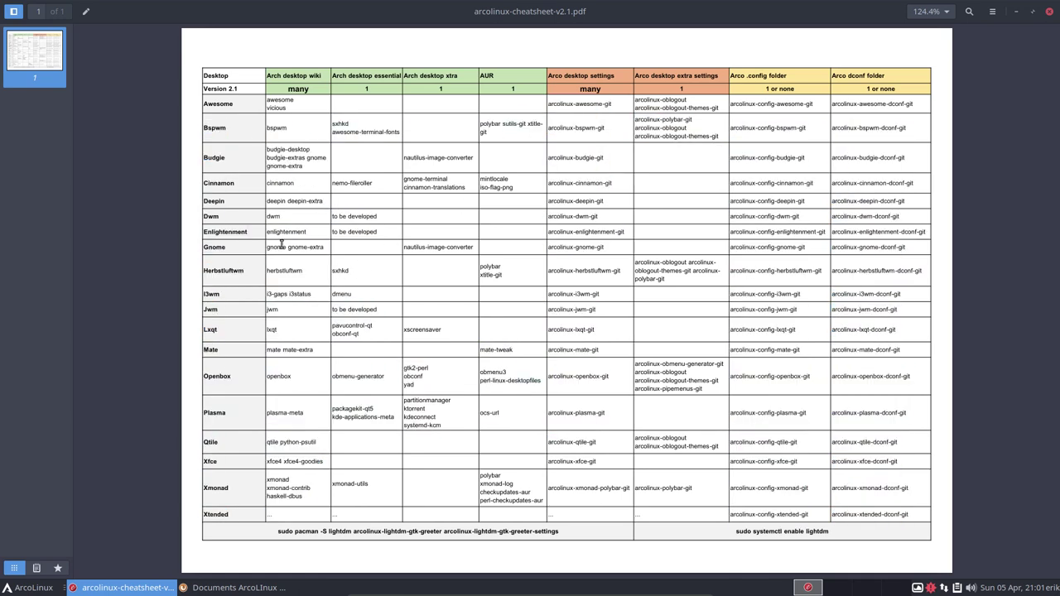
double_click(281, 184)
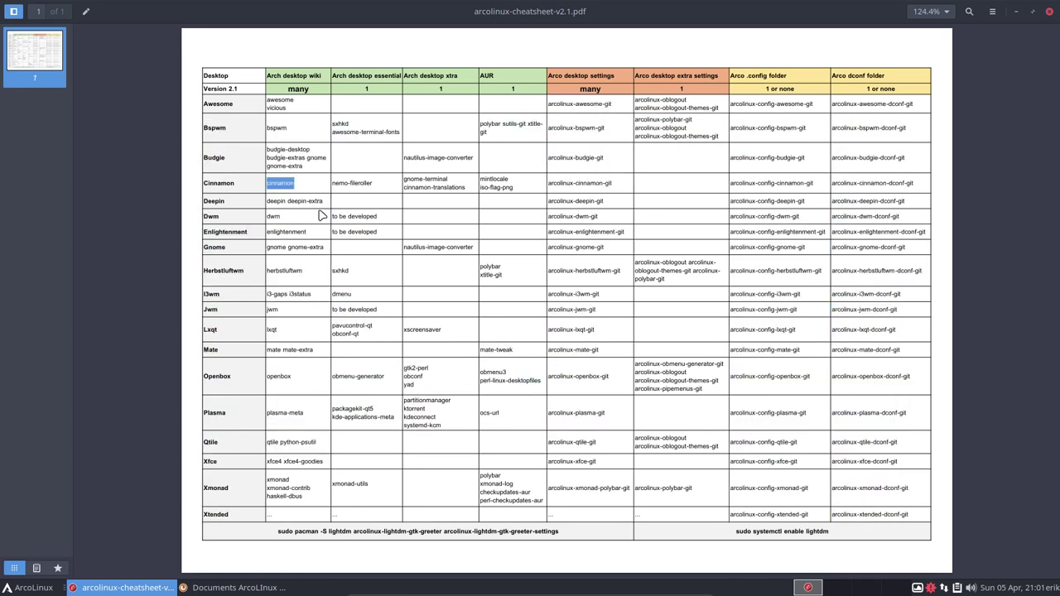
click(294, 202)
drag(611, 201, 548, 206)
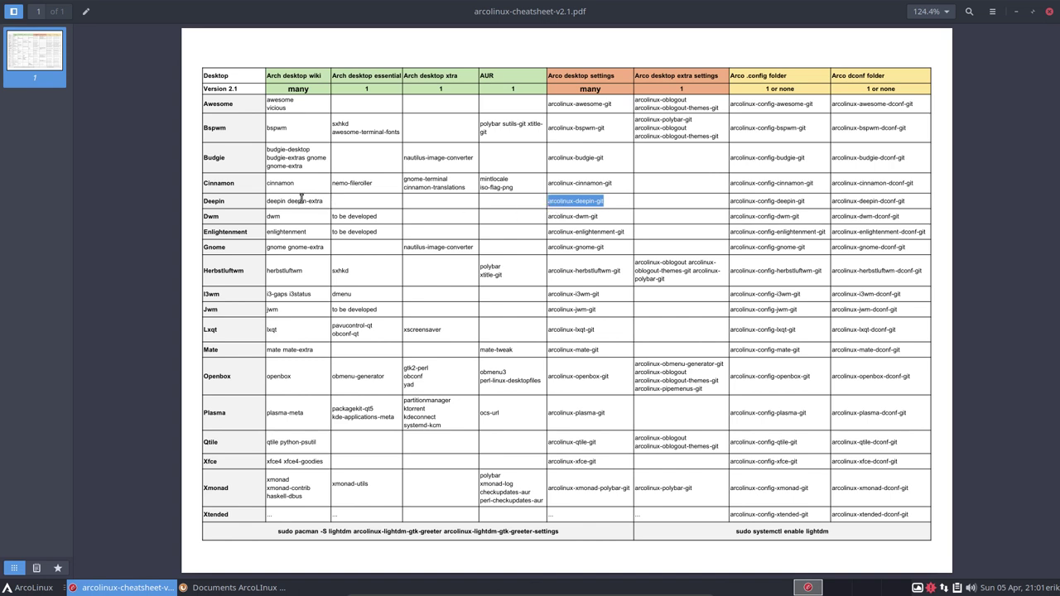
drag(292, 412, 289, 442)
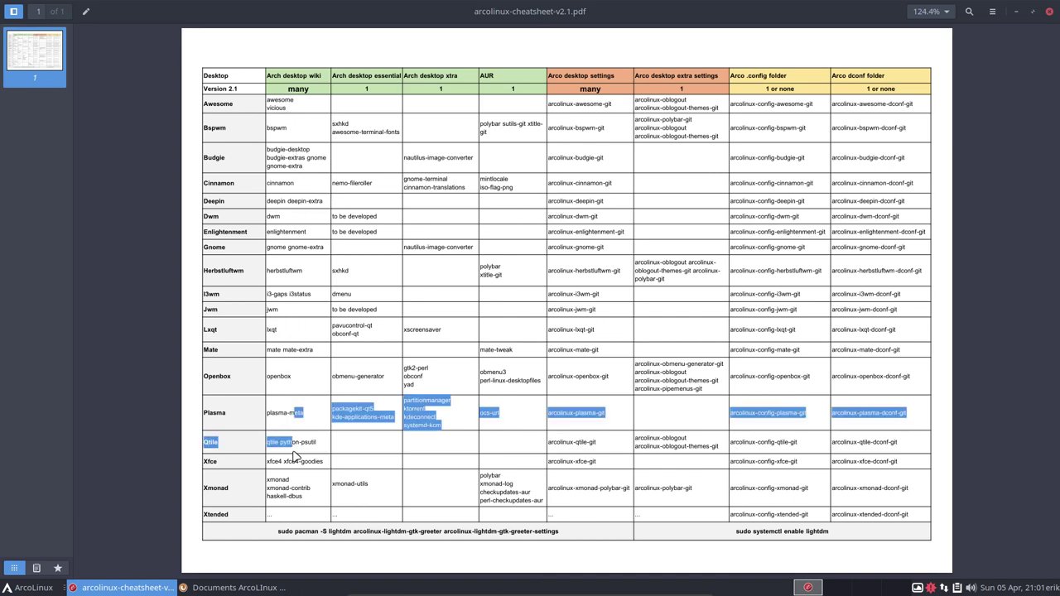
click(298, 440)
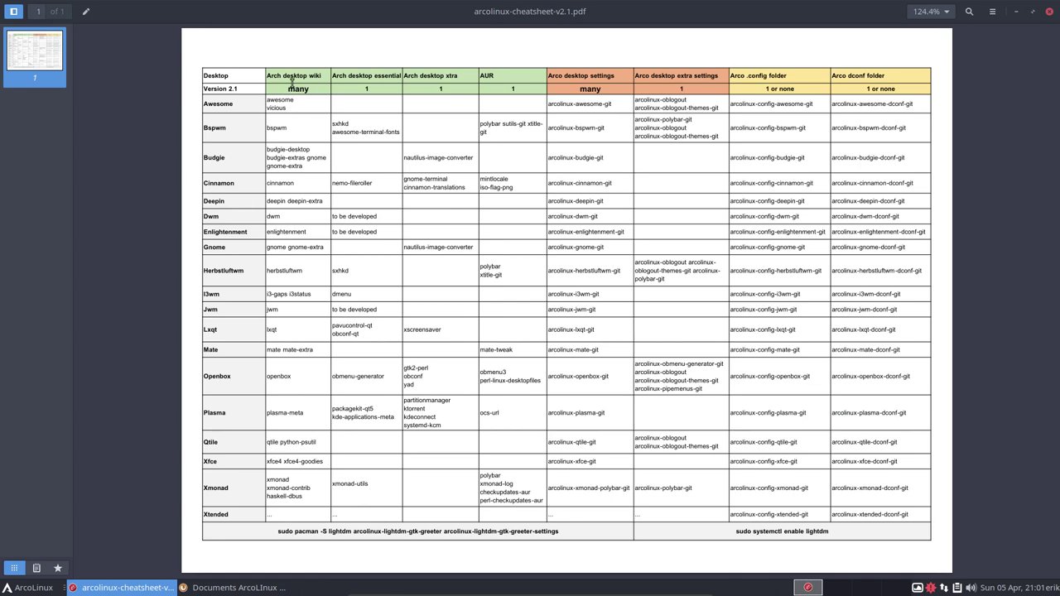
- Minimize Firefox and tile the cheatsheet viewer to the right half of the screen
drag(662, 10, 387, 186)
click(1003, 9)
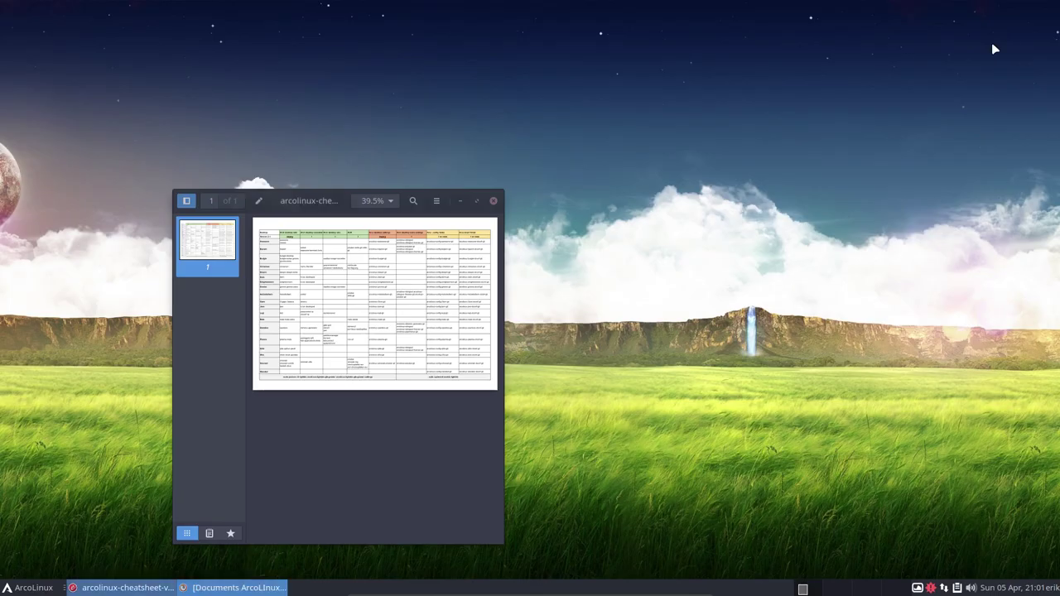
click(408, 207)
drag(409, 207, 1059, 166)
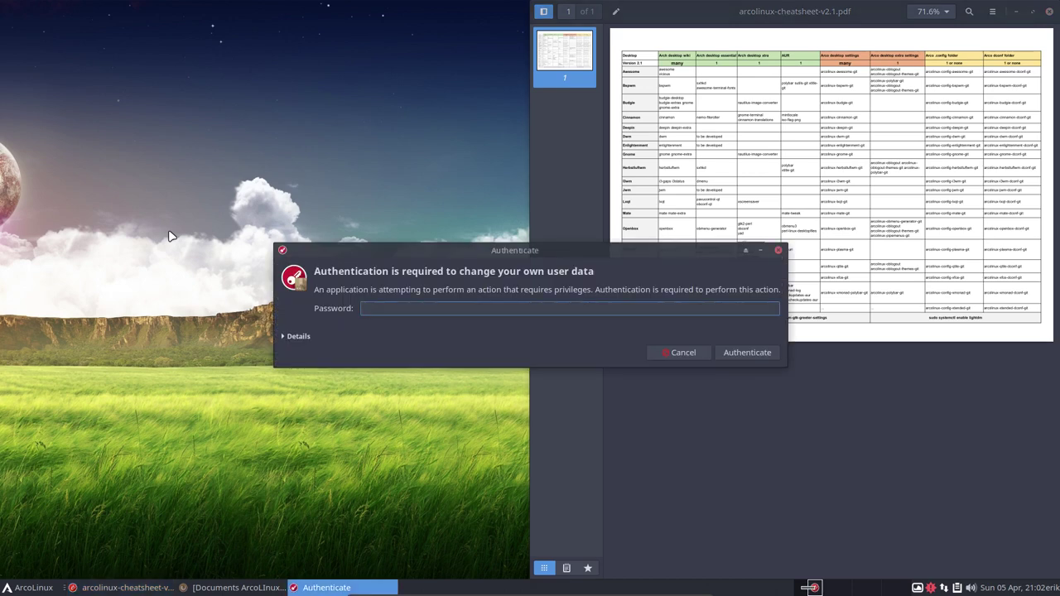
- Authenticate with the account password to start ArcoLinux Tweak Tool and install the awesome desktop with its desktop installer
key(Return)
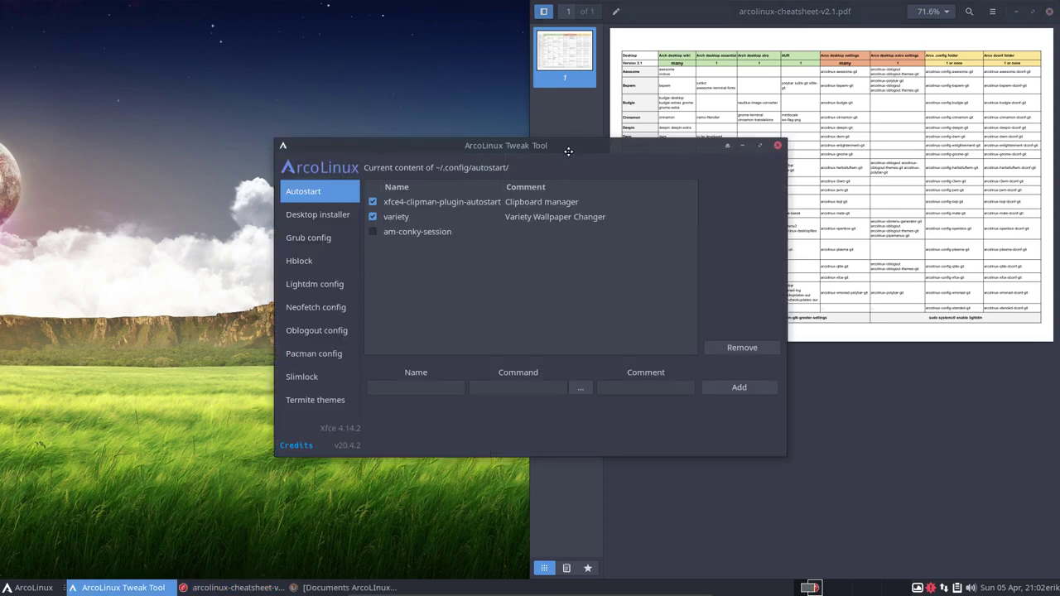
drag(568, 151, 294, 77)
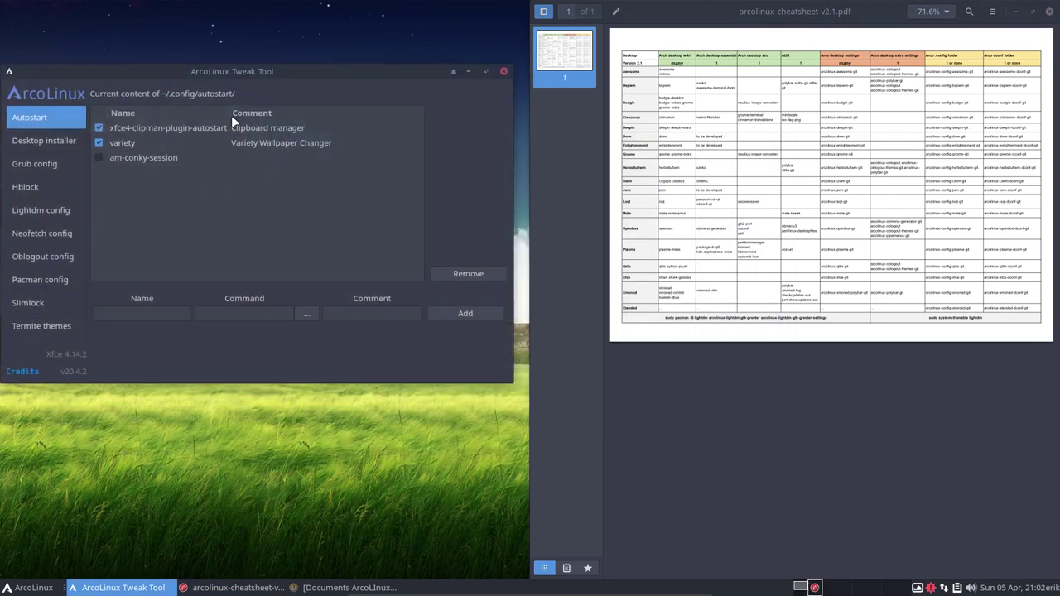
click(66, 142)
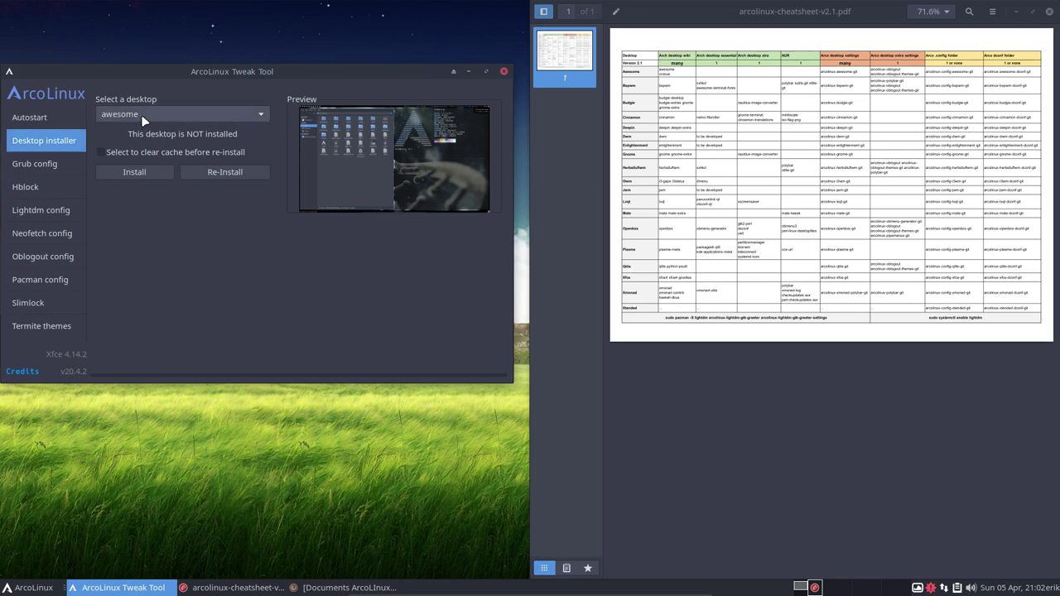
click(150, 173)
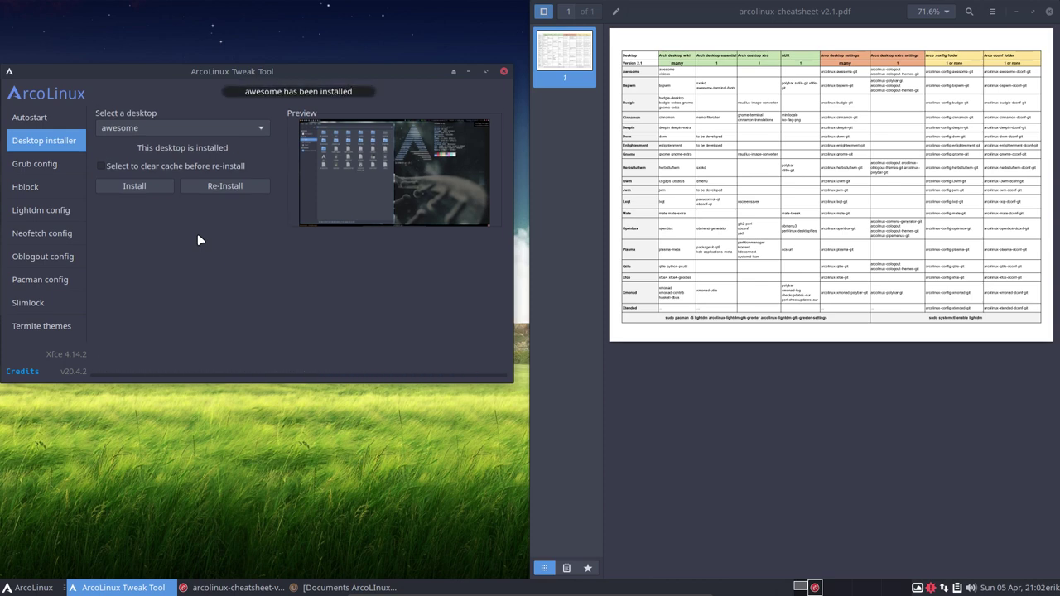
- Maximize the cheatsheet to check the packages listed for Awesome, and minimize the viewer when done
click(704, 71)
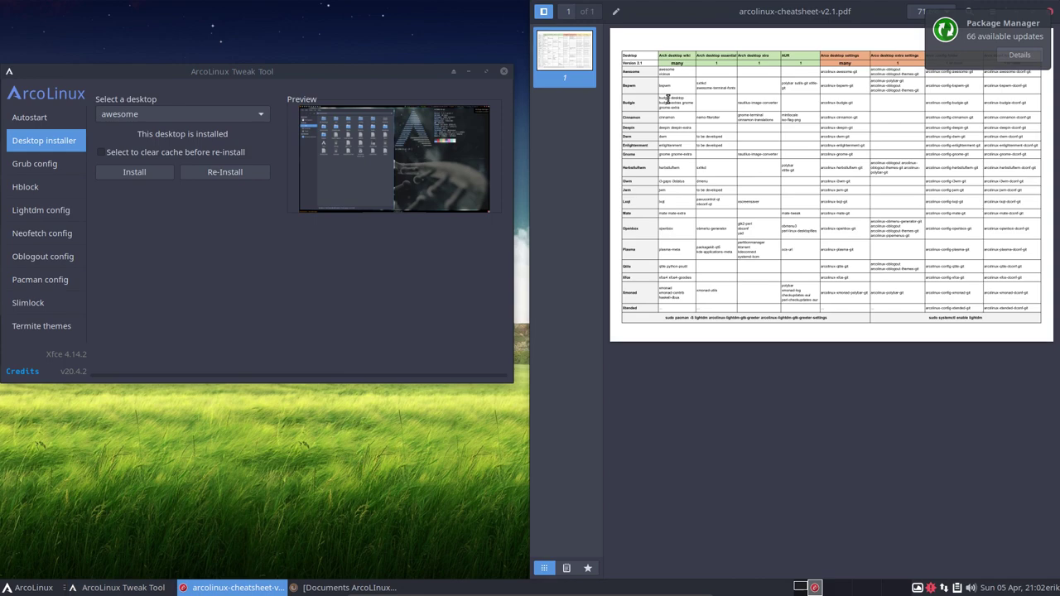
double_click(767, 17)
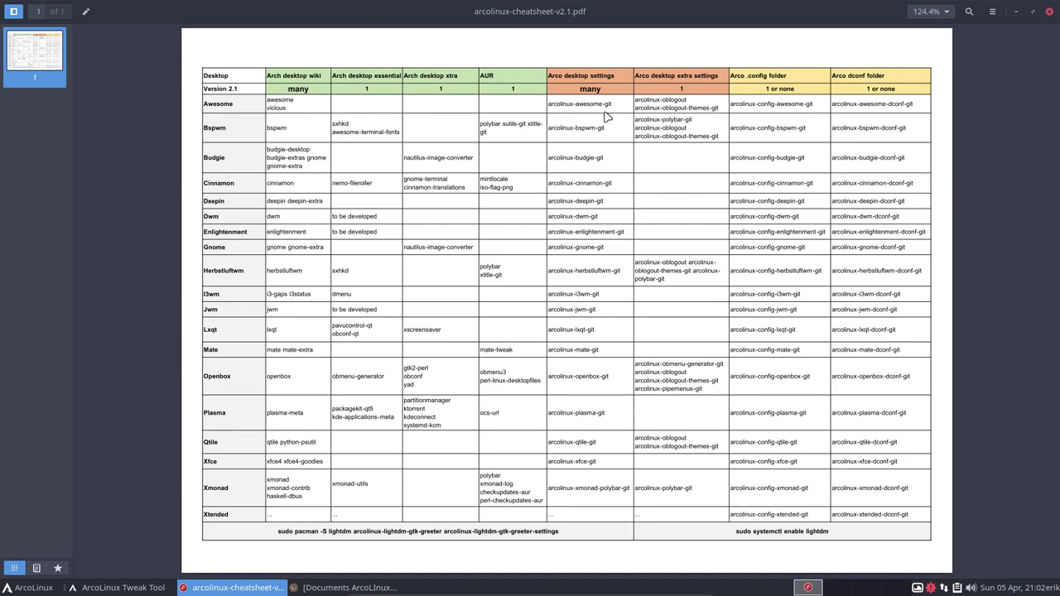
click(1017, 11)
click(178, 111)
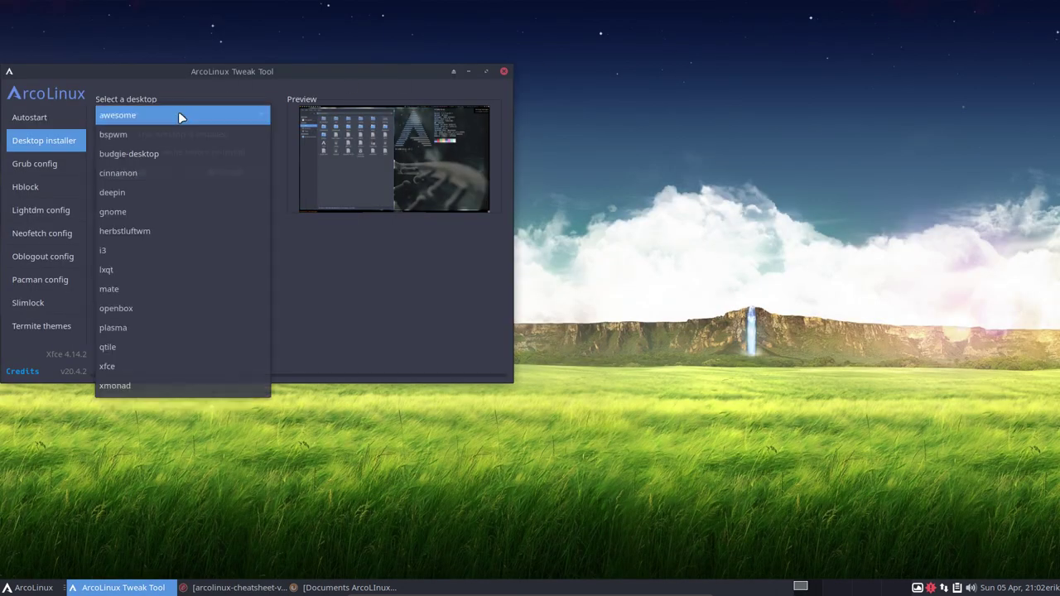
click(175, 135)
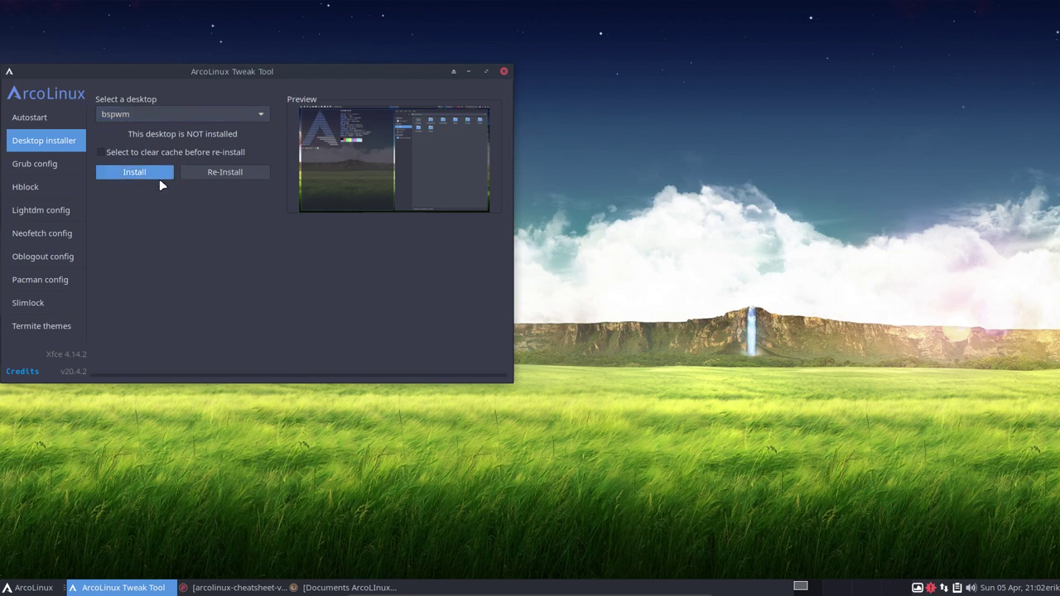
click(161, 184)
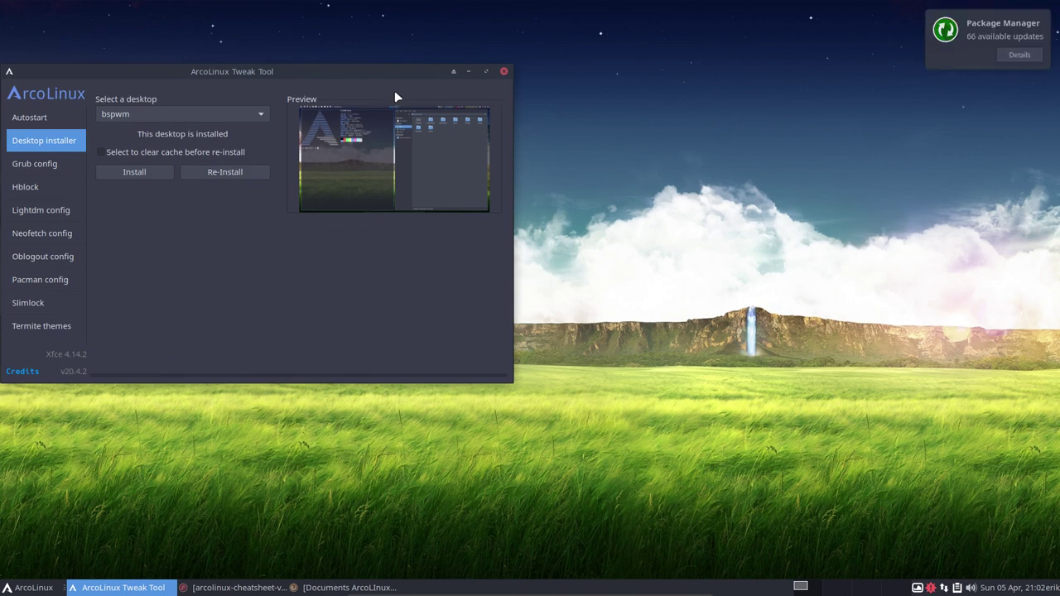
click(505, 72)
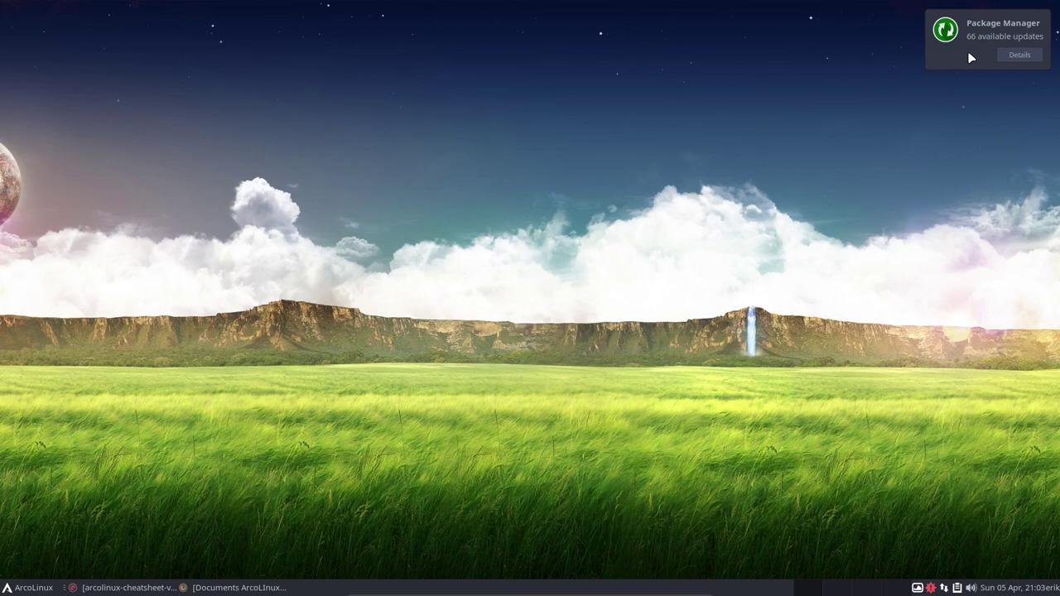
click(970, 57)
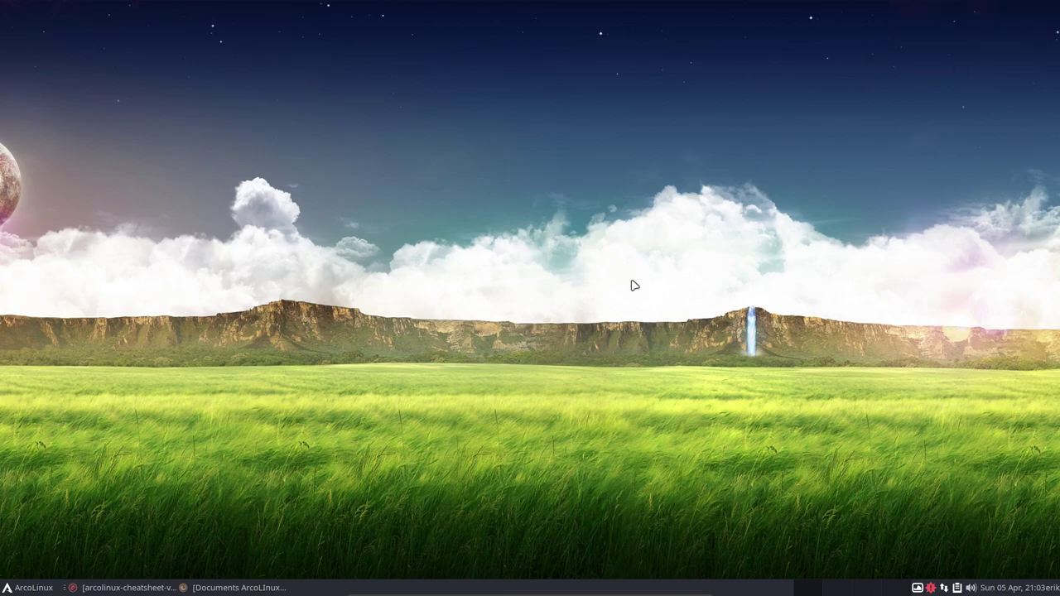
- Switch to Firefox and open arcolinuxd.com in a new tab
click(238, 587)
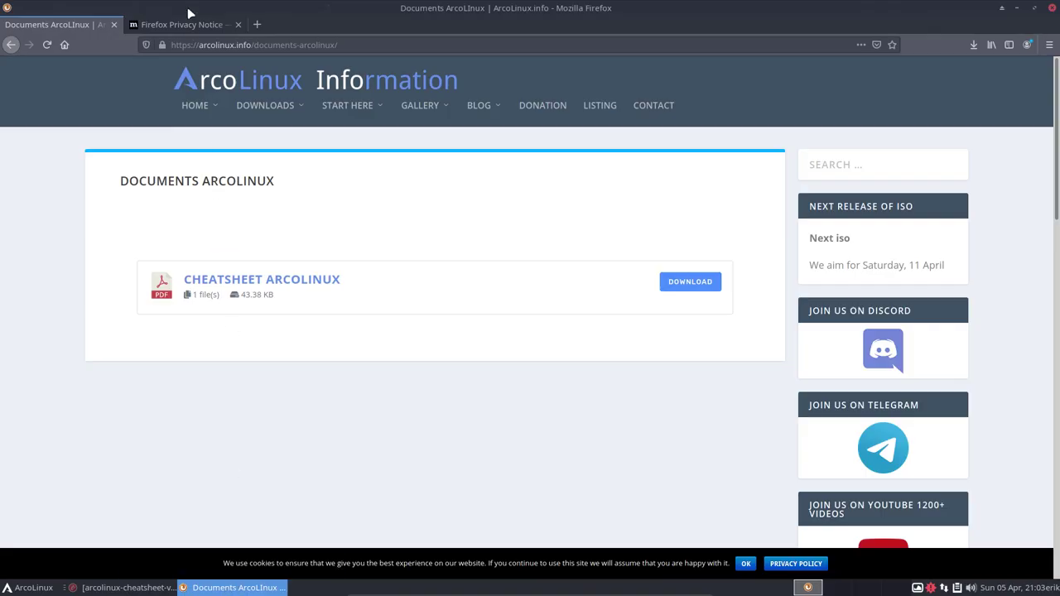
click(256, 24)
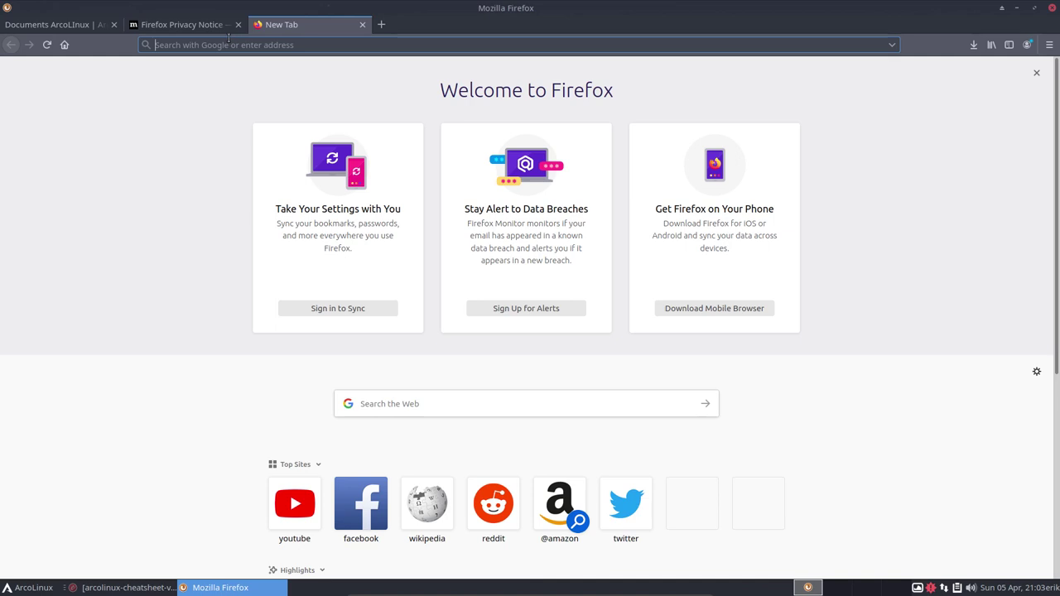
text(arcolinux)
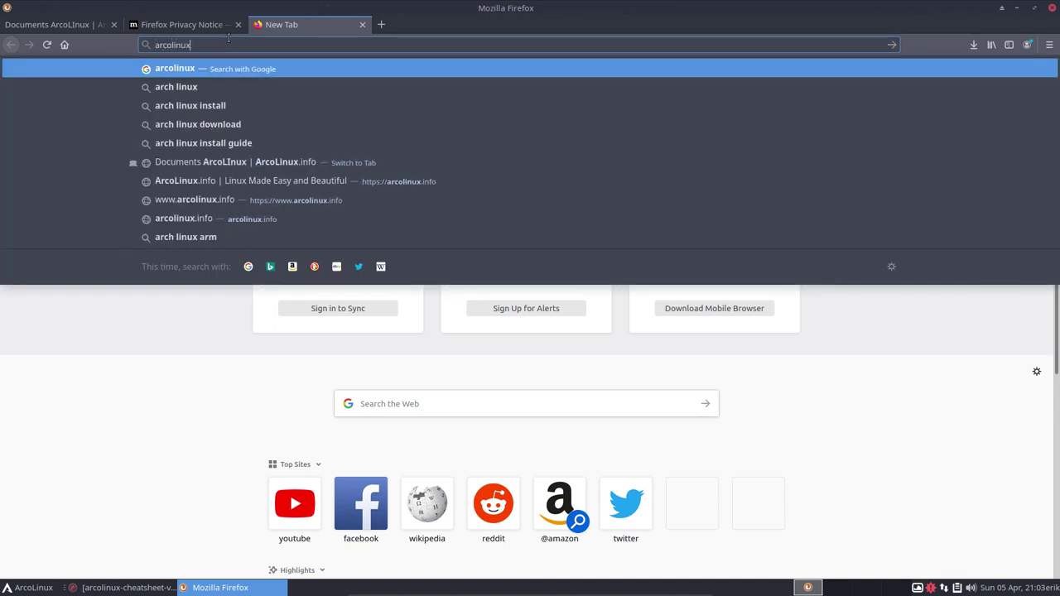
text(d.com)
key(Return)
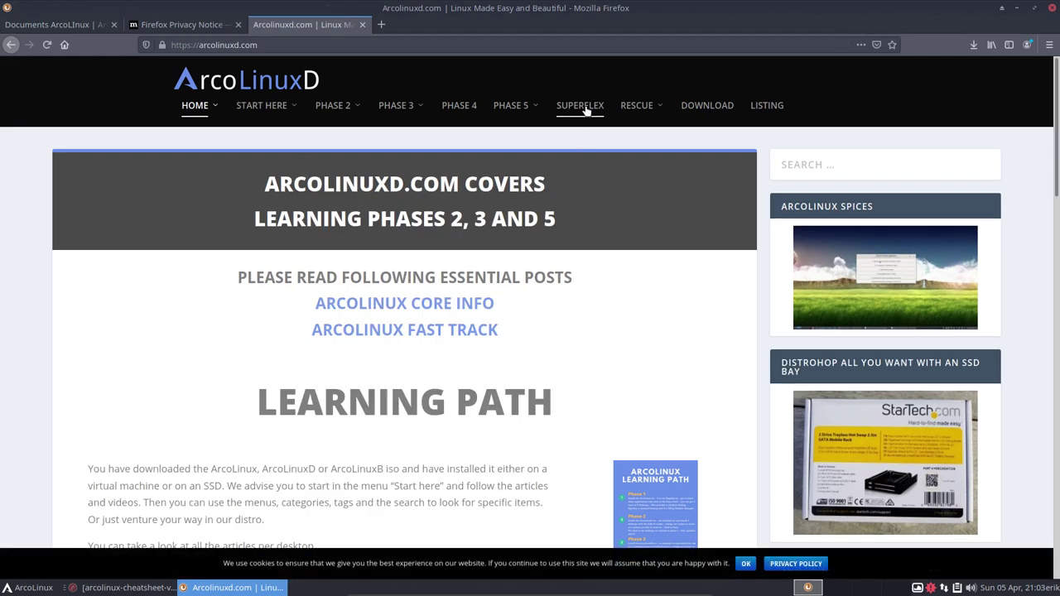
- Browse the SuperFlex articles on the ArcoLinuxD website, and briefly bring up the cheatsheet before returning to Firefox
click(585, 108)
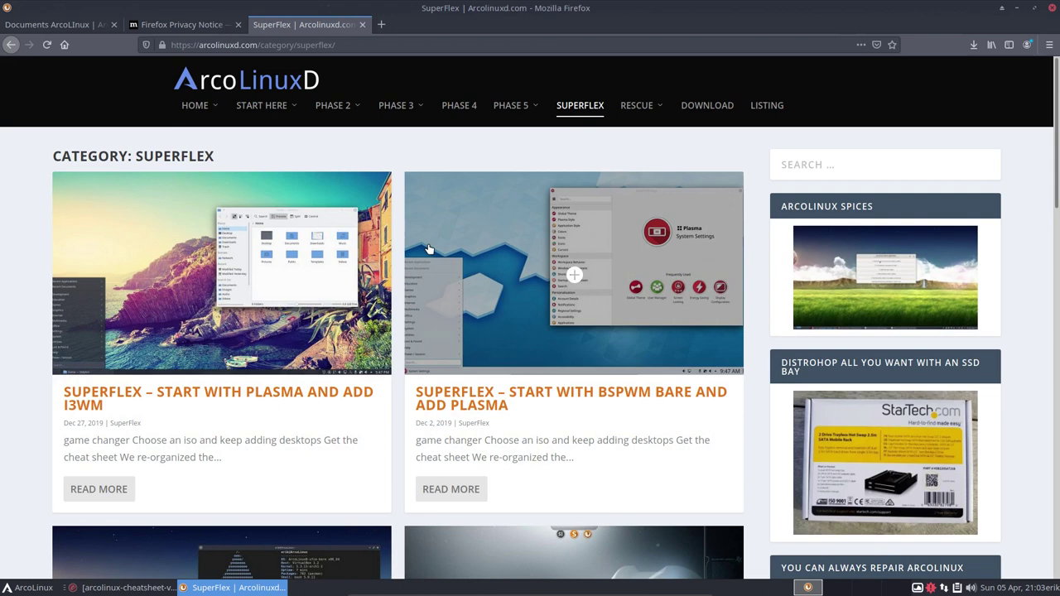
scroll(402, 352, down, 3)
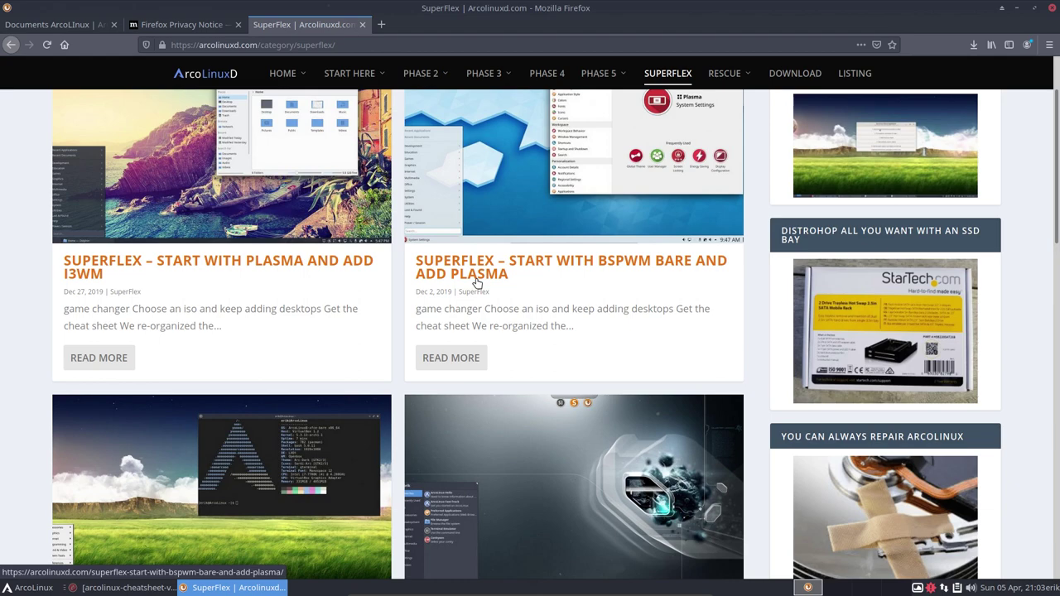
scroll(476, 283, down, 4)
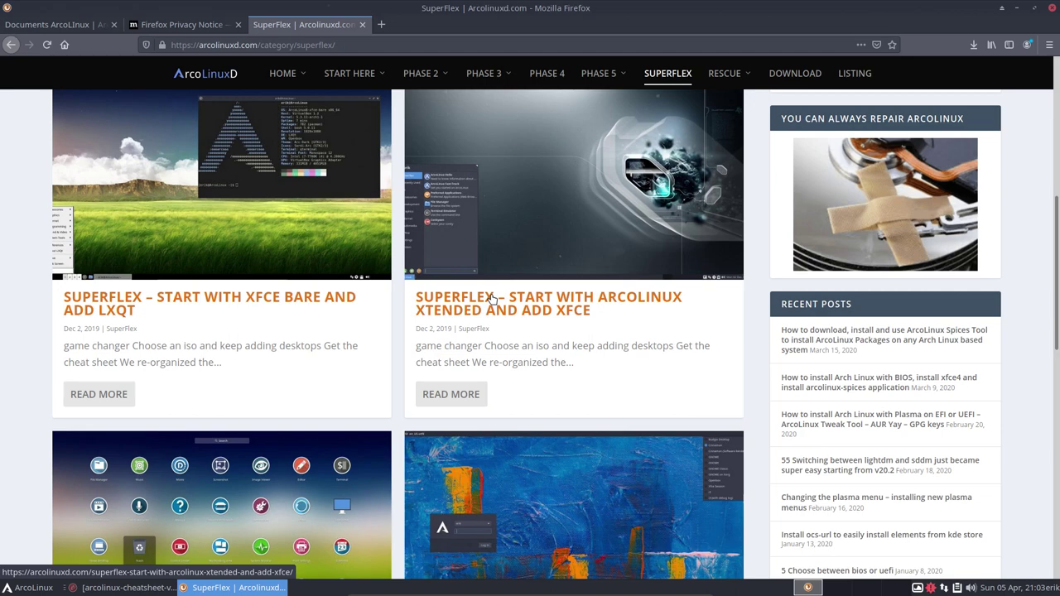
scroll(490, 295, down, 5)
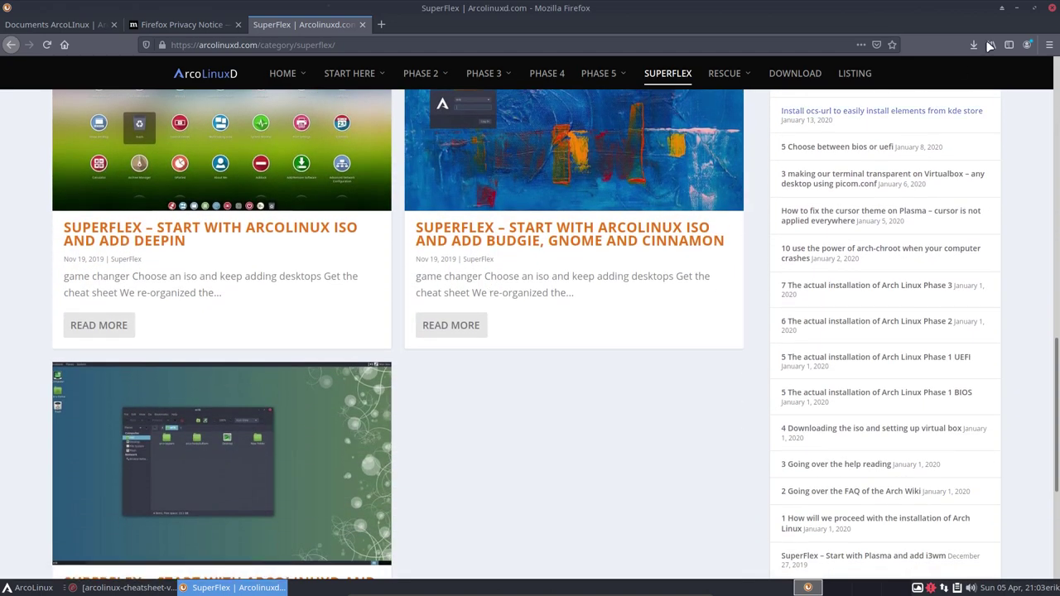
click(1018, 8)
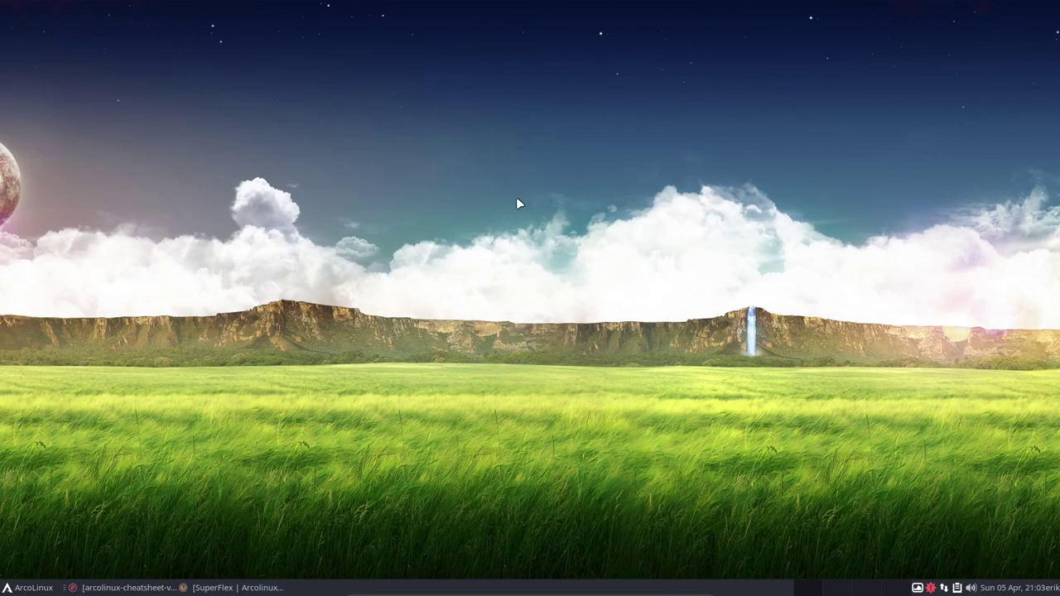
click(131, 588)
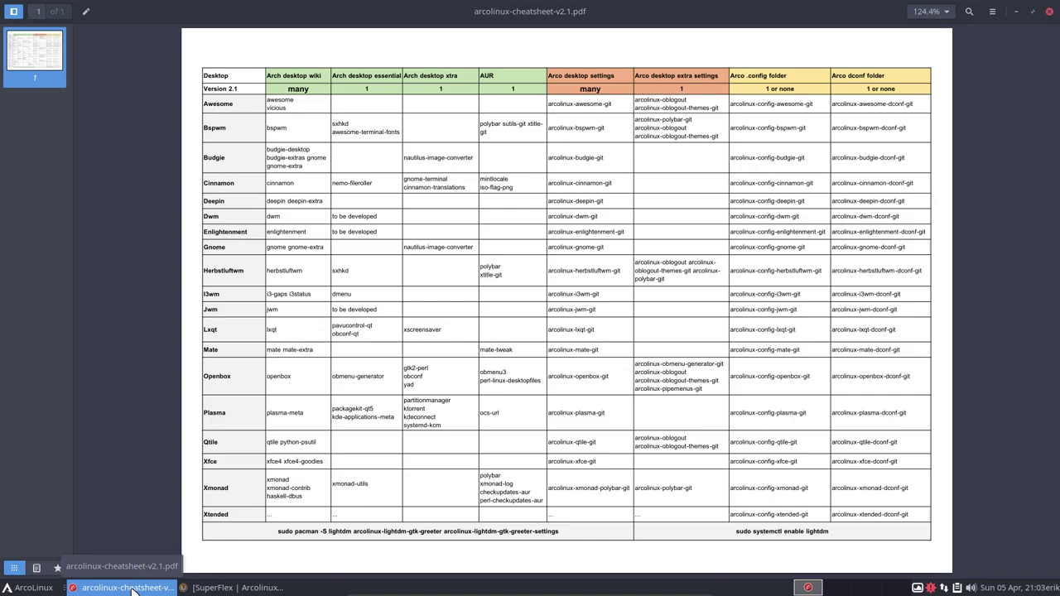
click(236, 588)
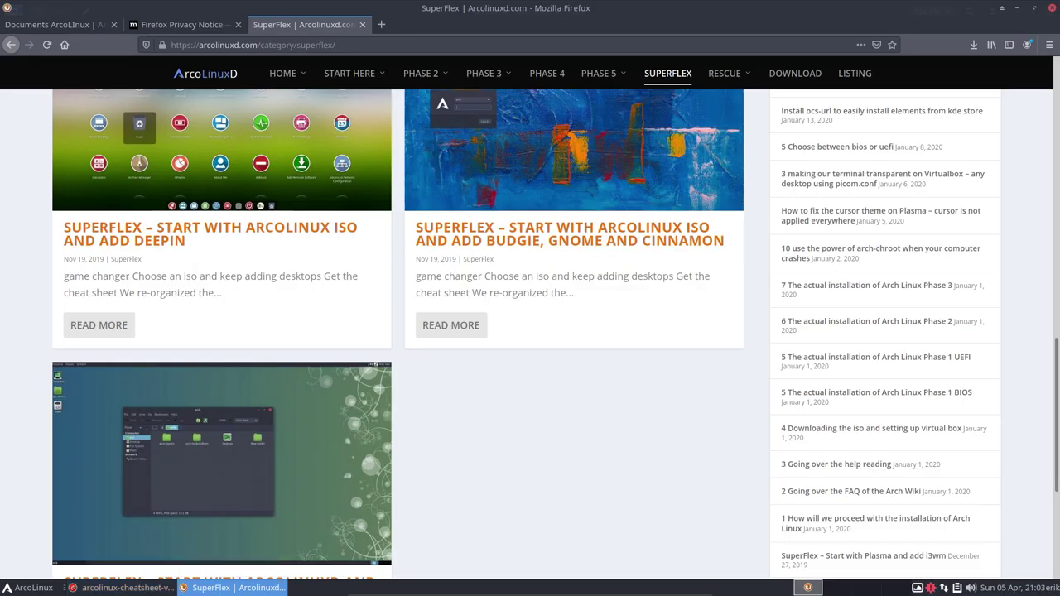
- Log out of the Xfce session and log in to bspwm with the account password
click(31, 588)
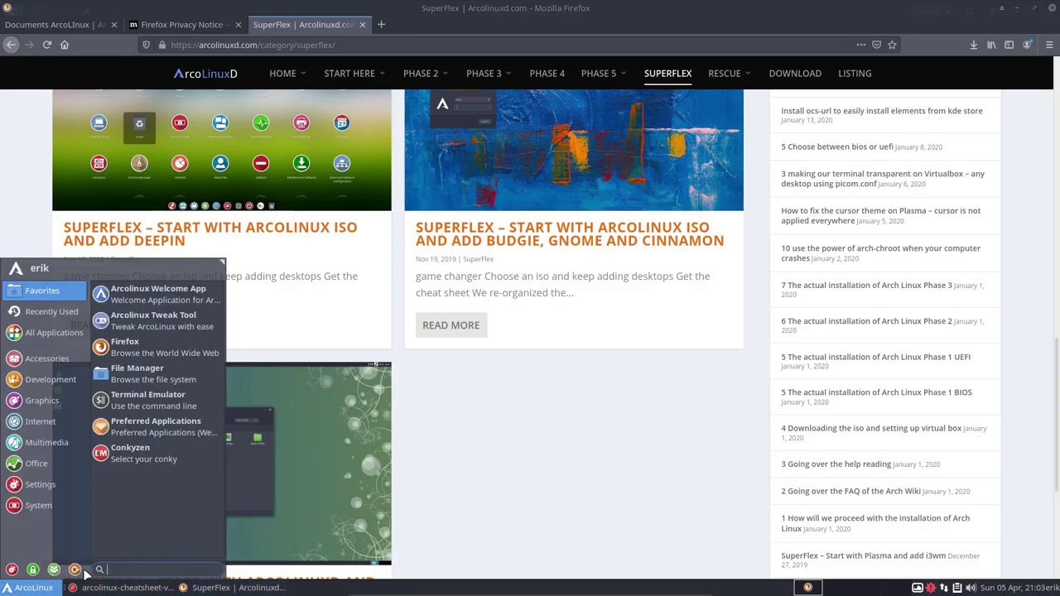
click(76, 570)
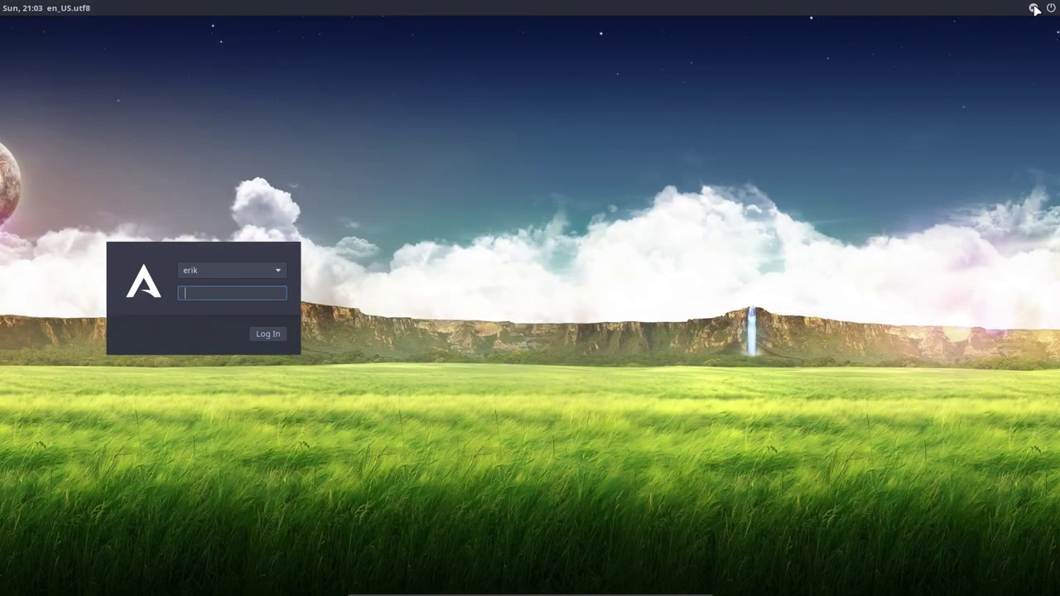
click(1034, 9)
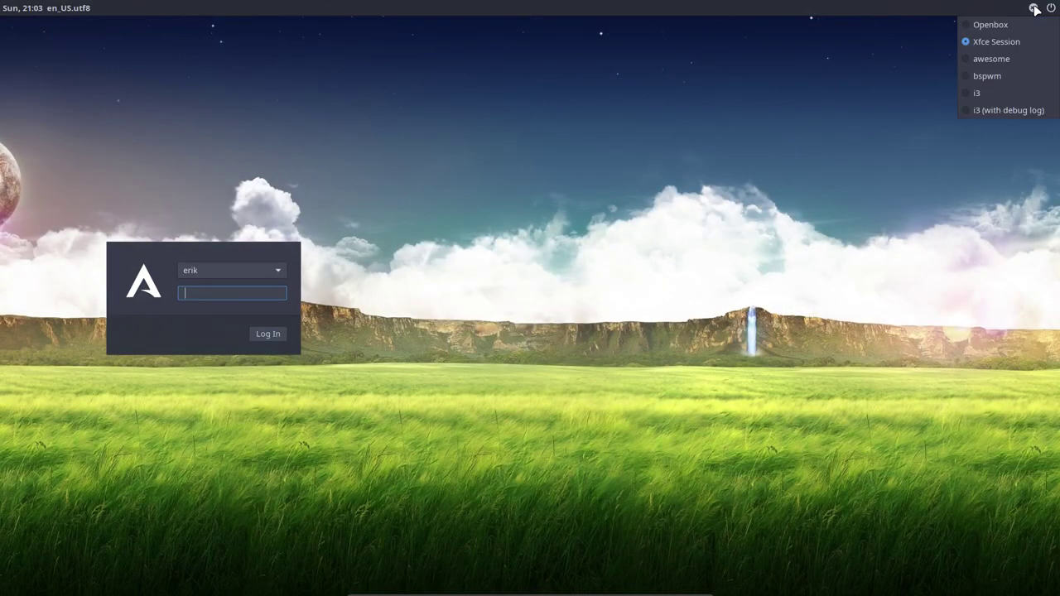
click(995, 76)
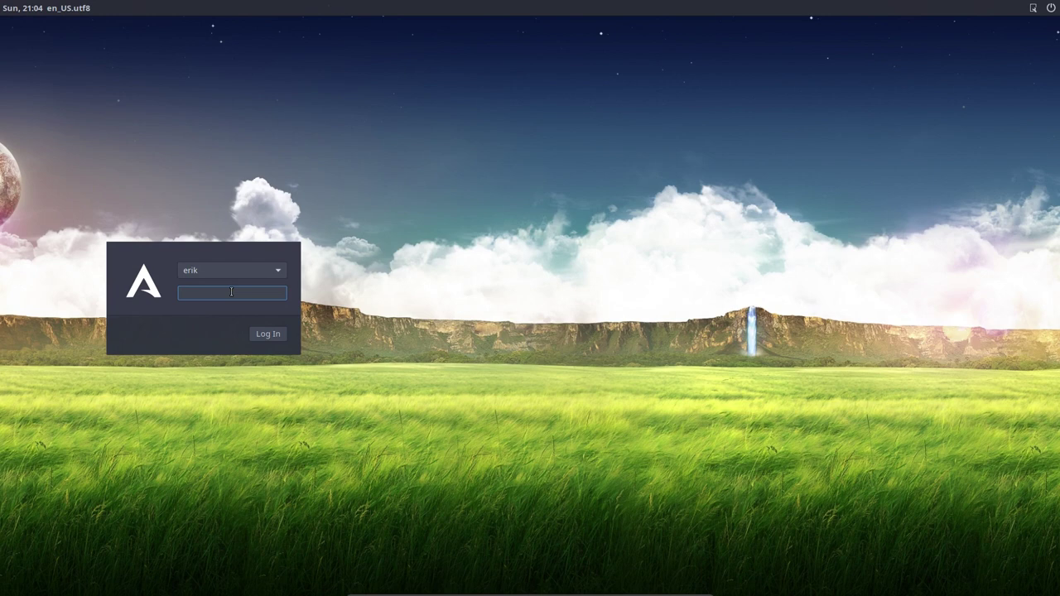
key(Return)
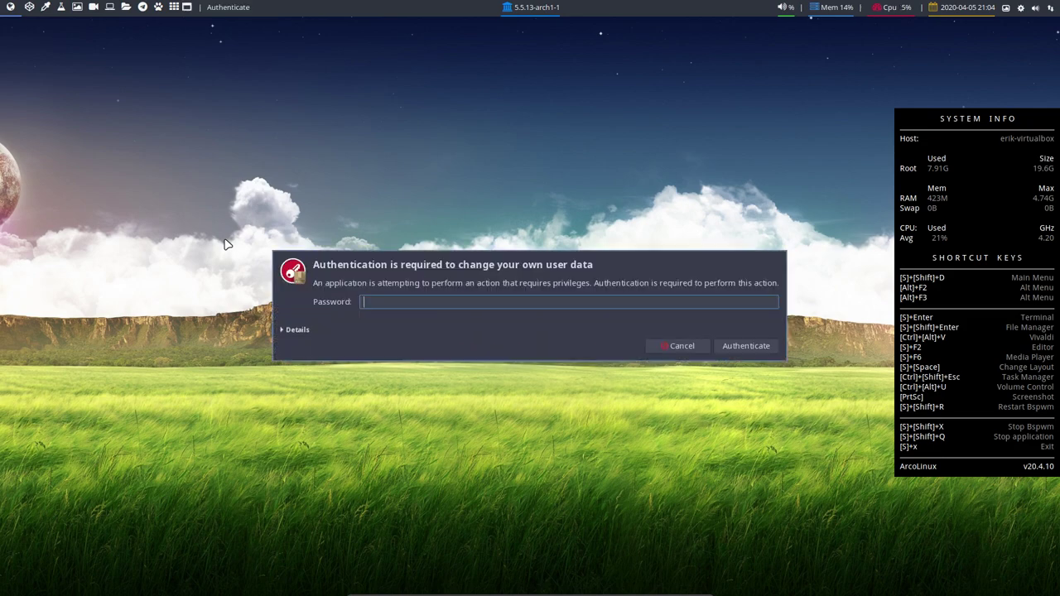
- Authenticate with the account password to start ArcoLinux Tweak Tool and install the mate desktop with its desktop installer
text(••)
key(Return)
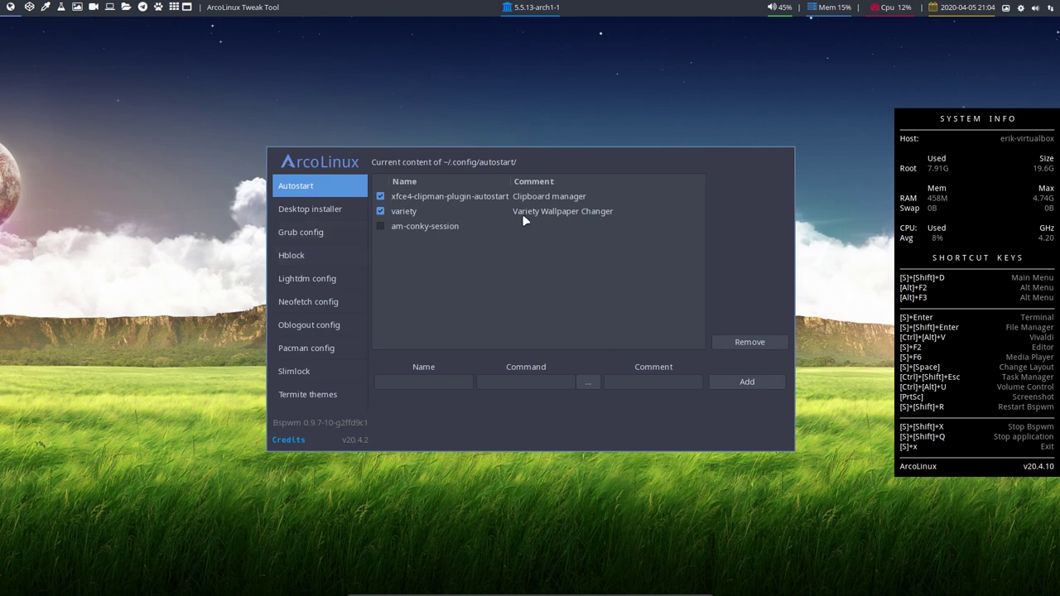
click(330, 215)
click(439, 189)
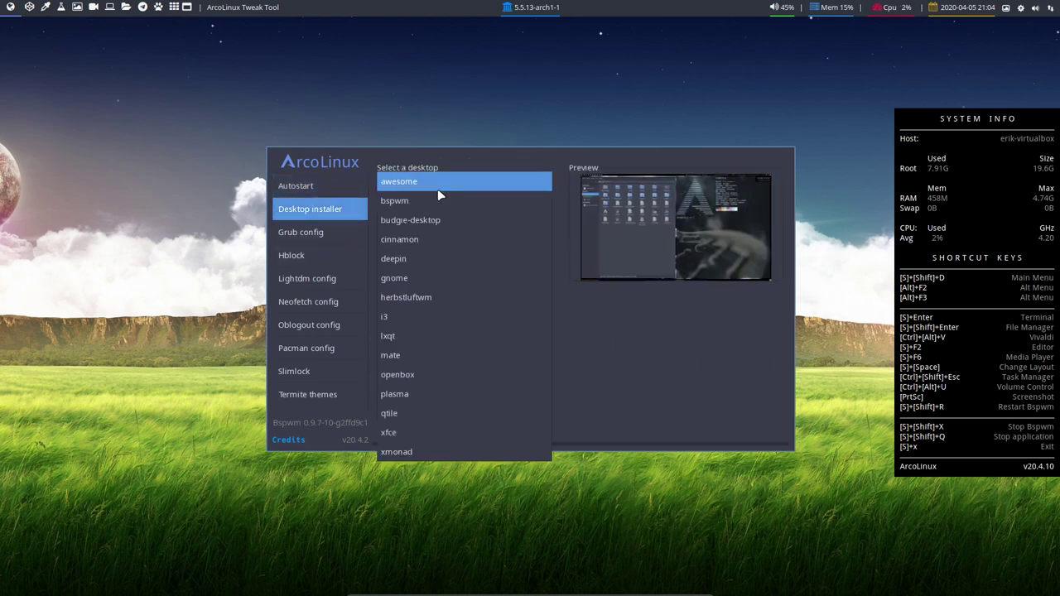
click(424, 352)
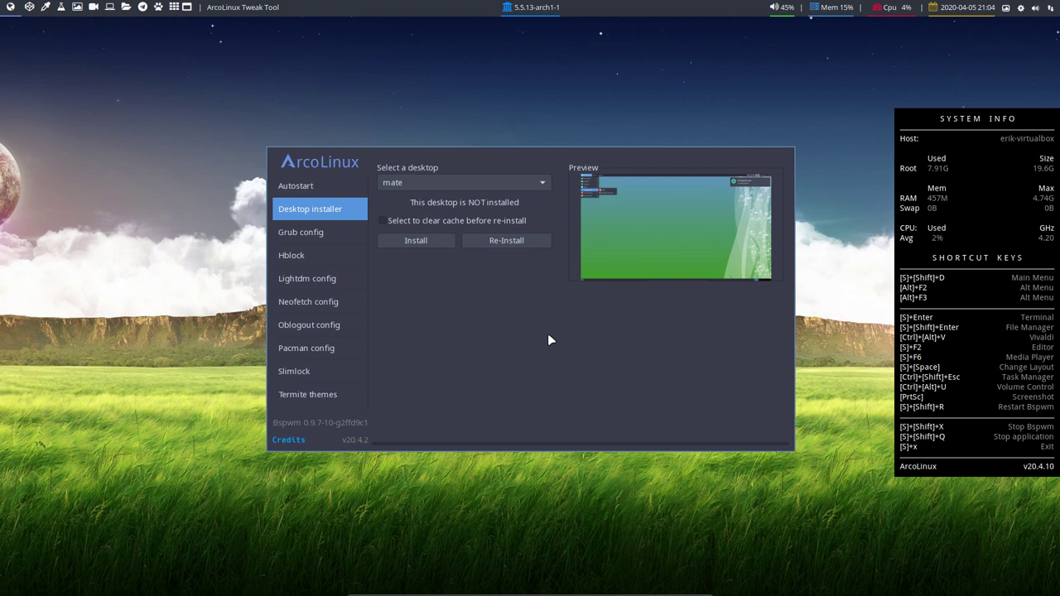
click(430, 245)
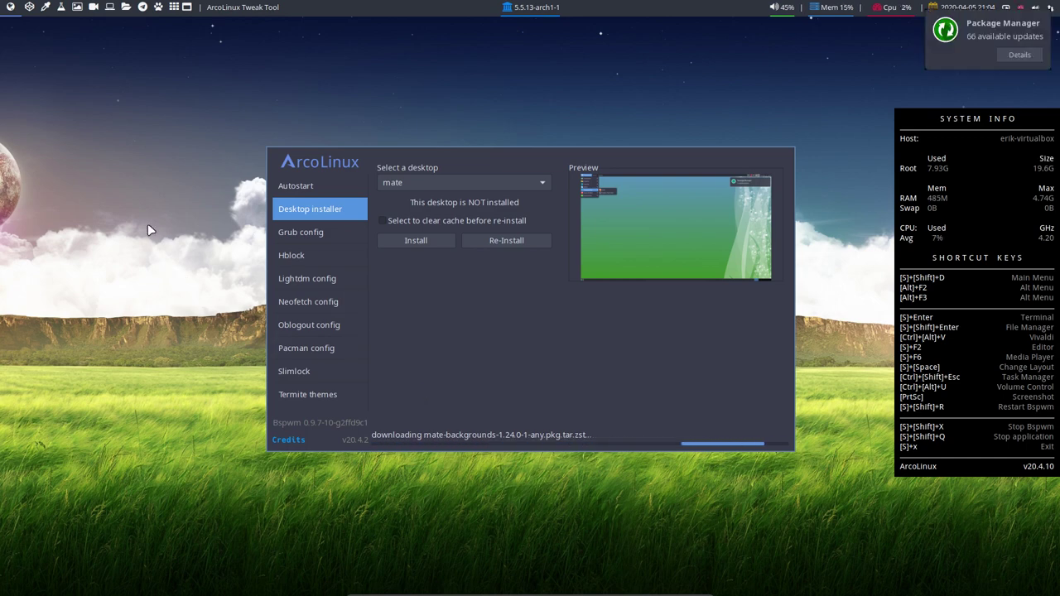
- Open the file manager, move the Tweak Tool window aside and check the Downloads folder
key(super+shift+Return)
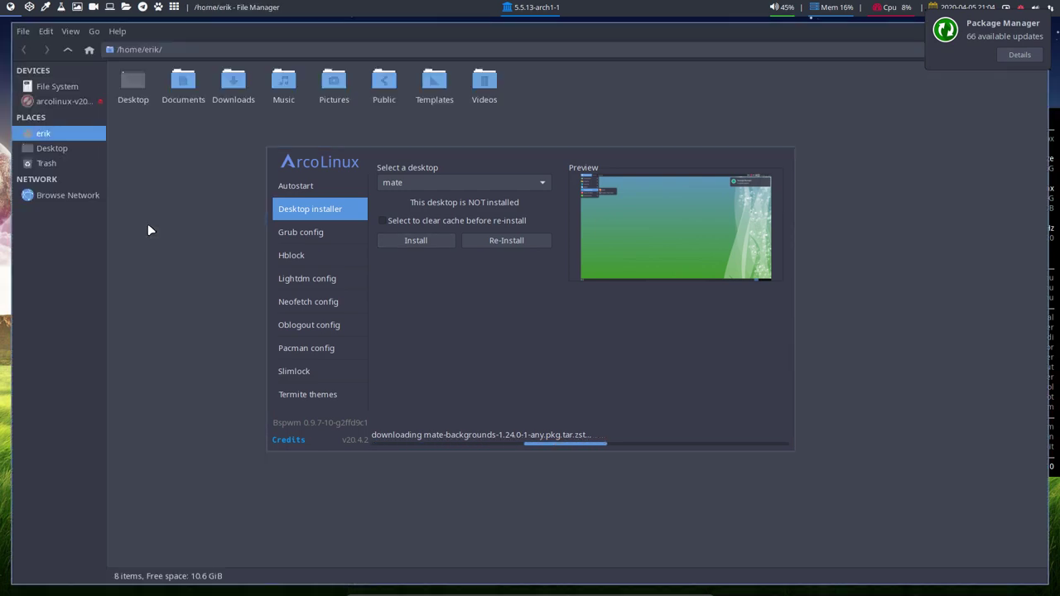
drag(450, 334, 663, 418)
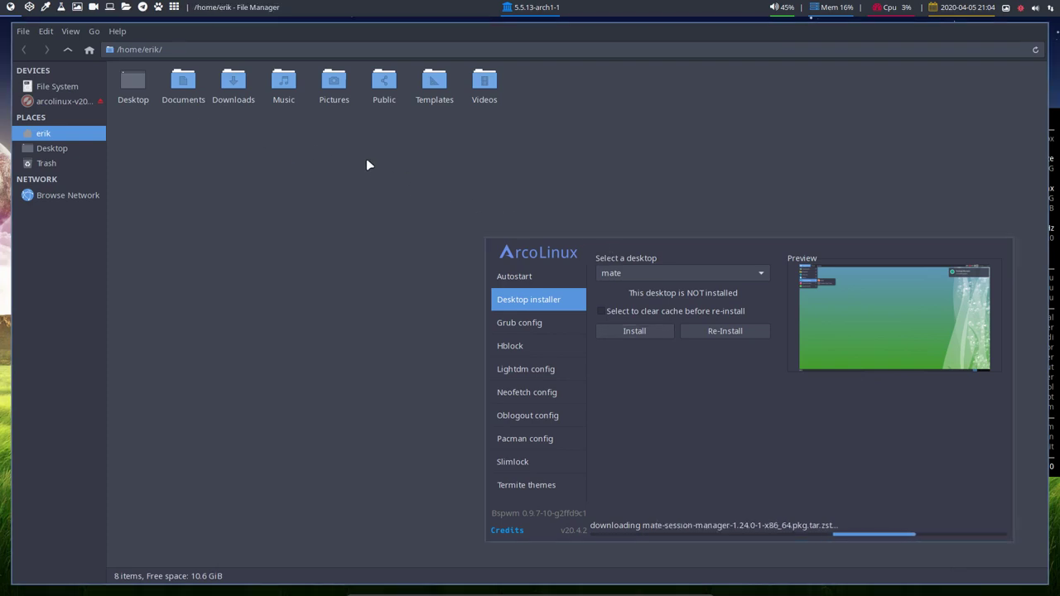
double_click(236, 82)
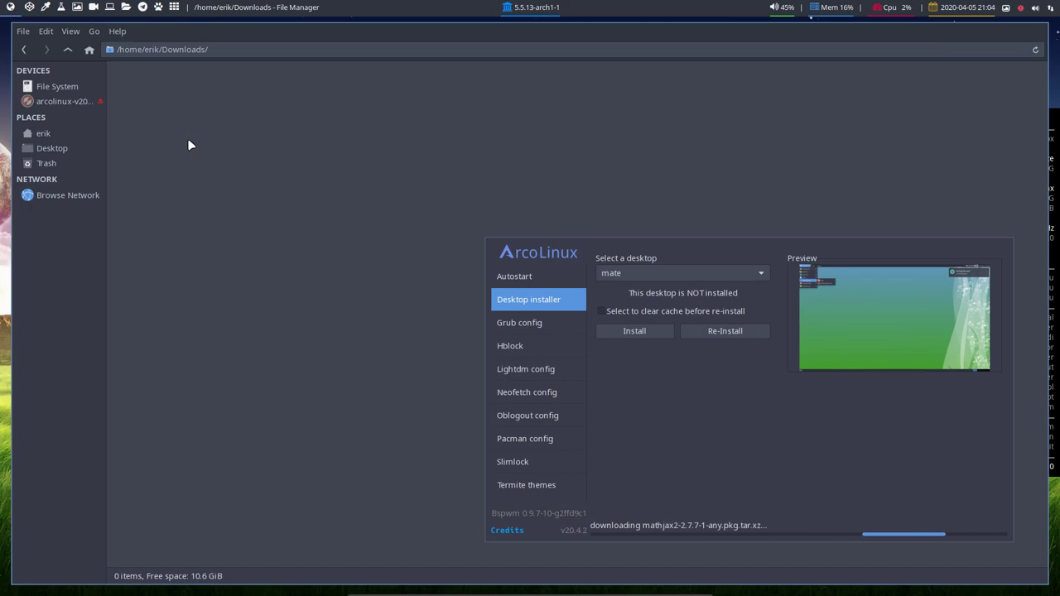
- Switch to Firefox on workspace 2 and download the ArcoLinux cheatsheet PDF, saving such files automatically from now on
key(super+2)
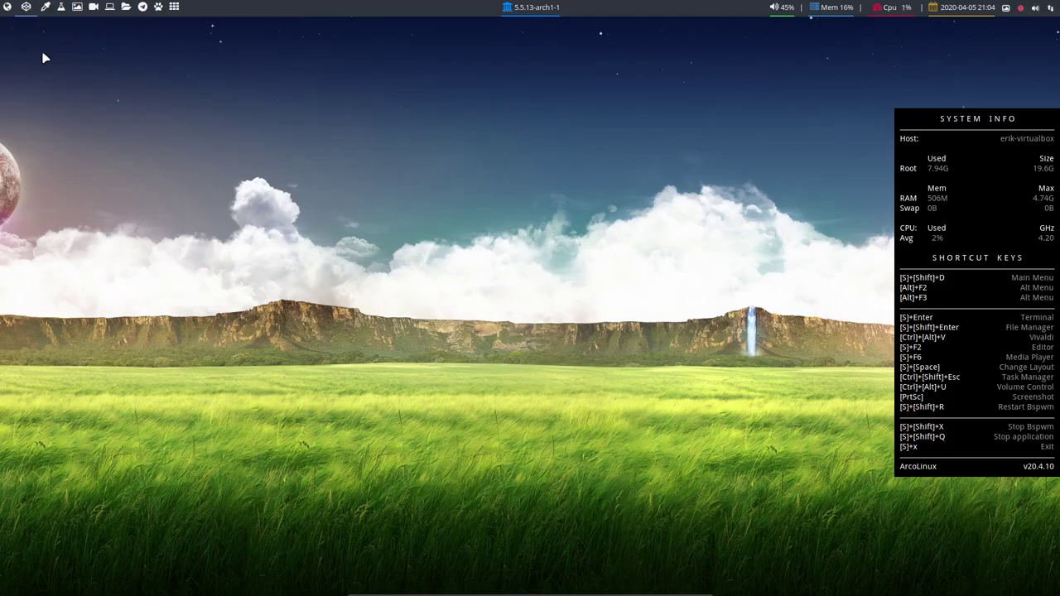
key(ctrl+alt+f)
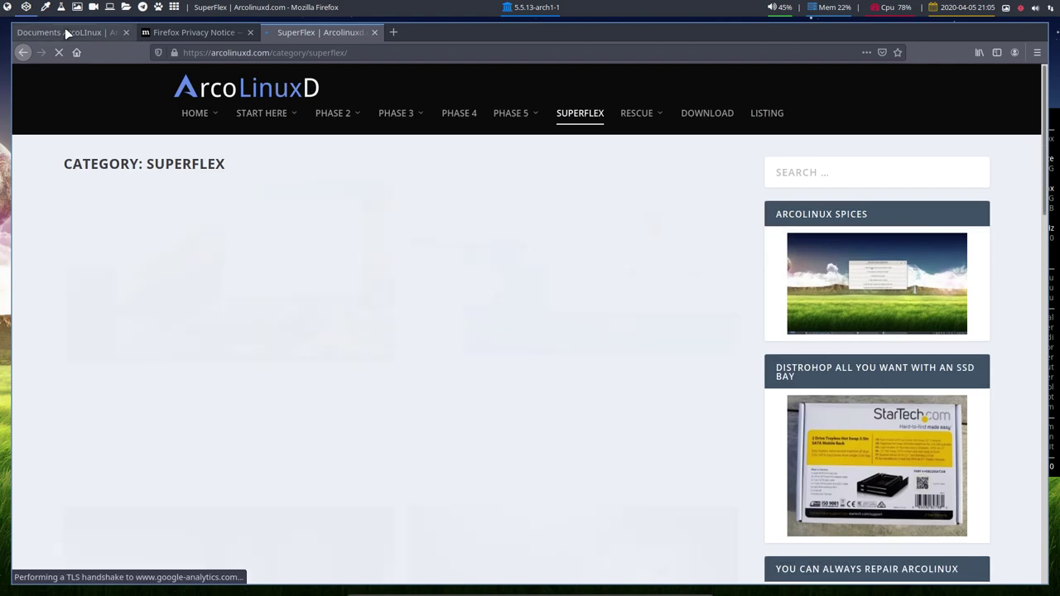
click(65, 32)
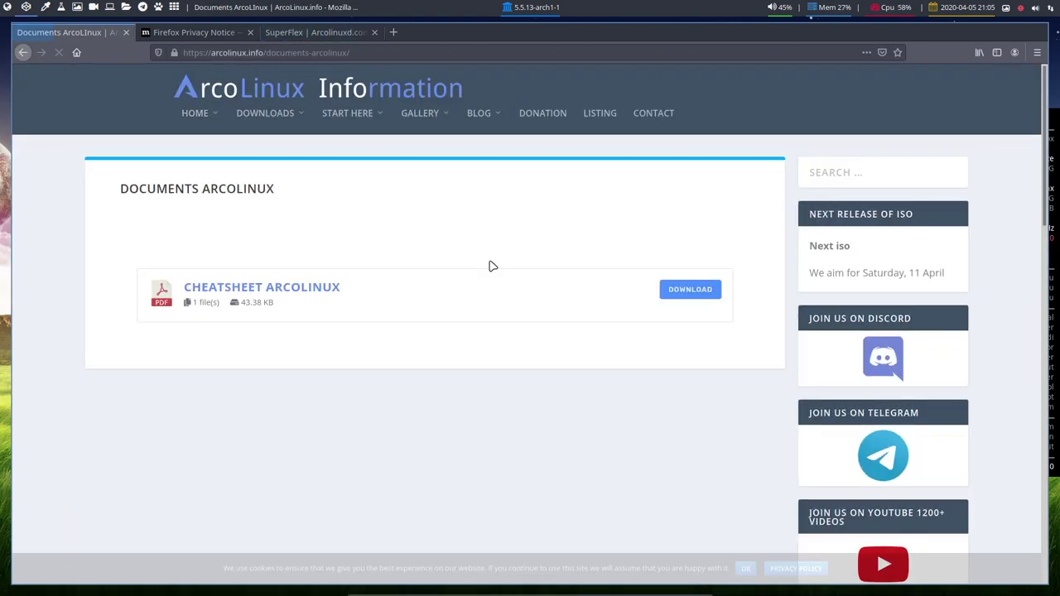
click(687, 292)
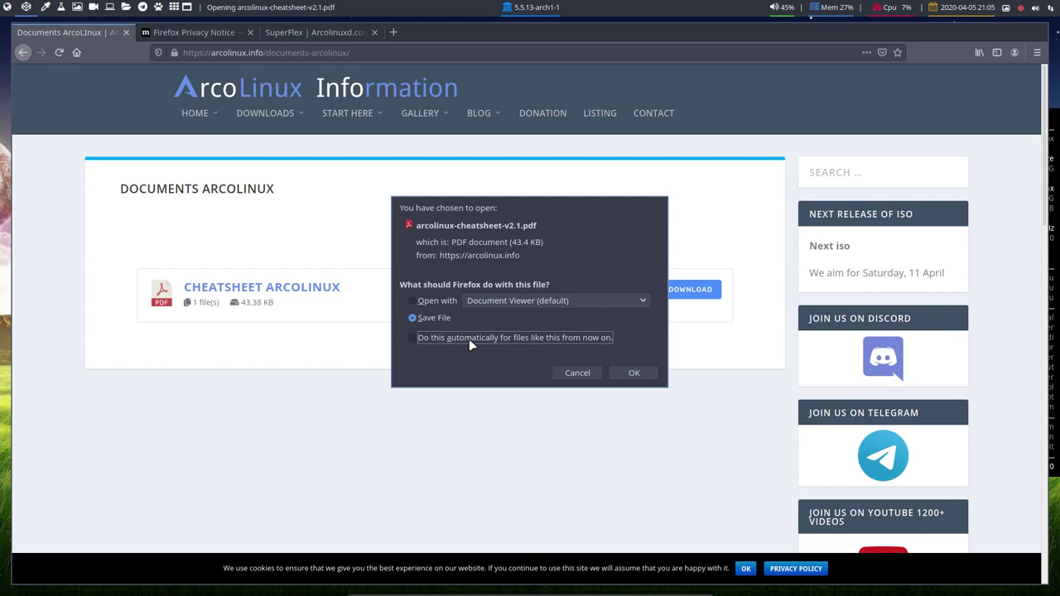
click(469, 338)
click(628, 399)
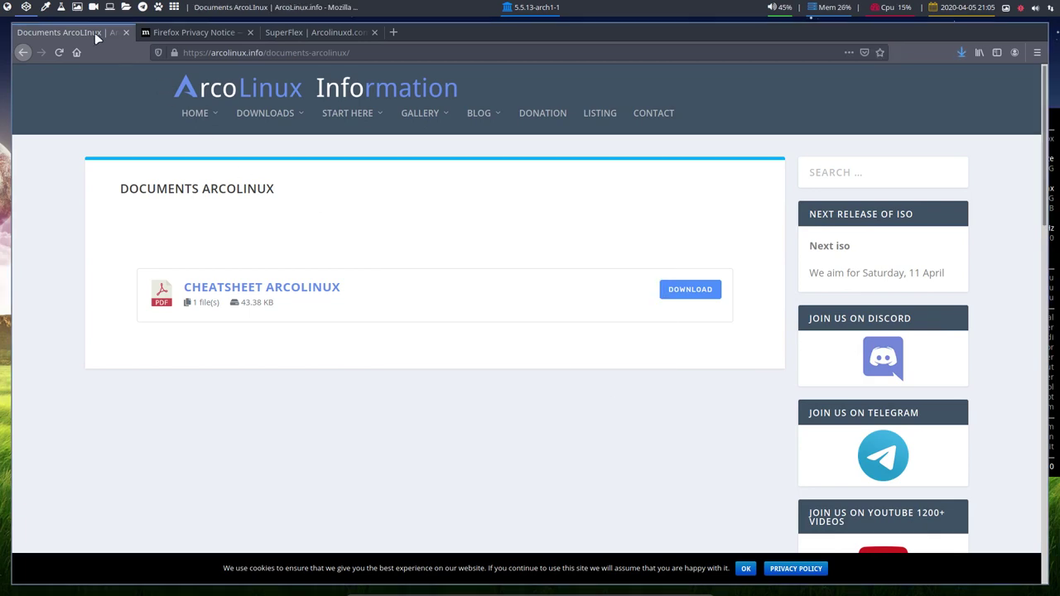
- On workspace 3, open arcolinux-cheatsheet-v2.1.pdf from the Downloads folder and close the file manager
key(super+shift+q)
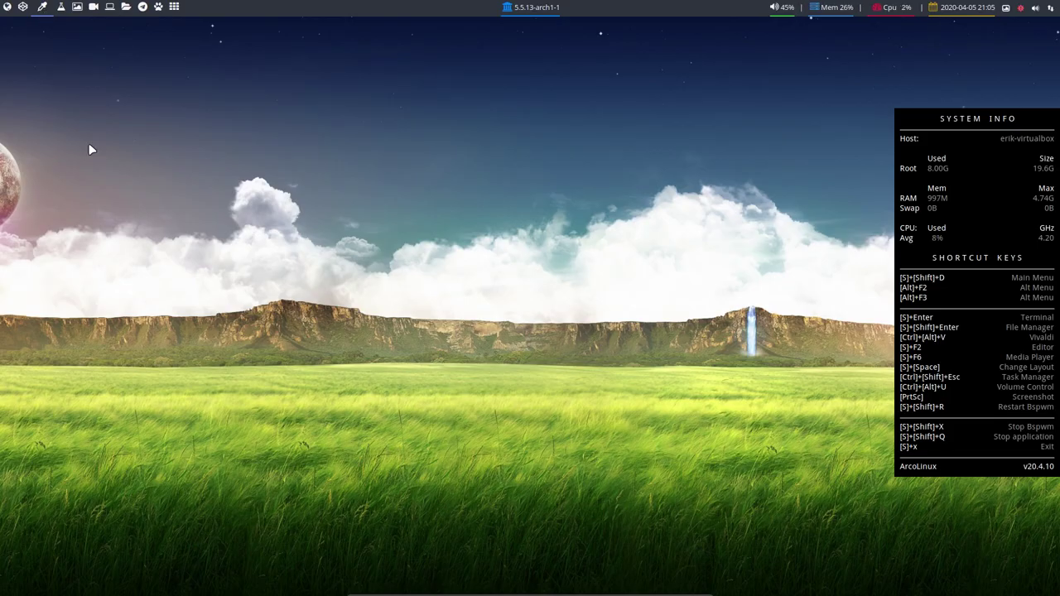
key(super+shift+Return)
double_click(231, 89)
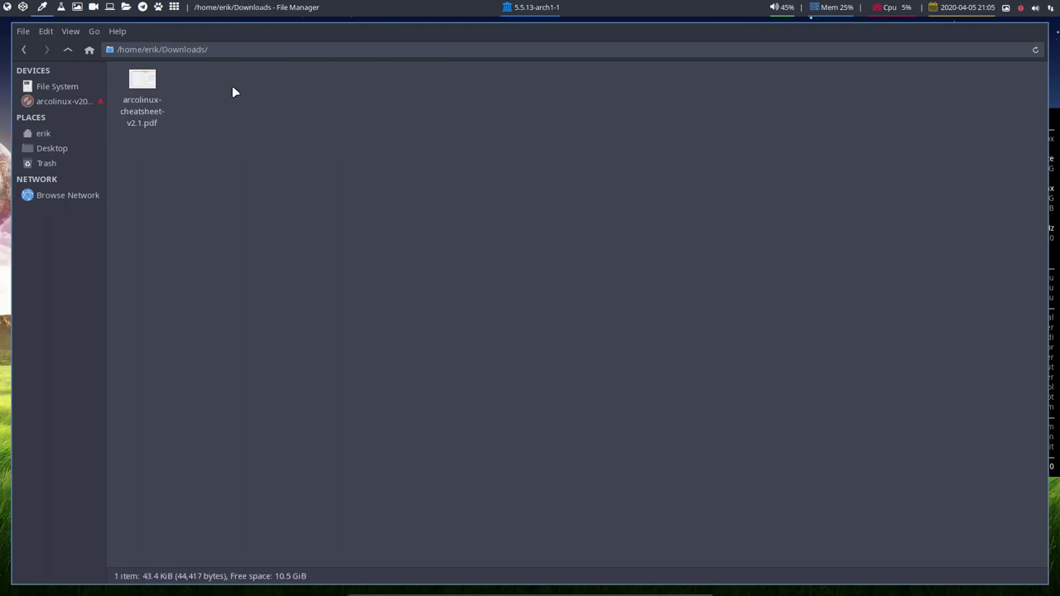
double_click(144, 83)
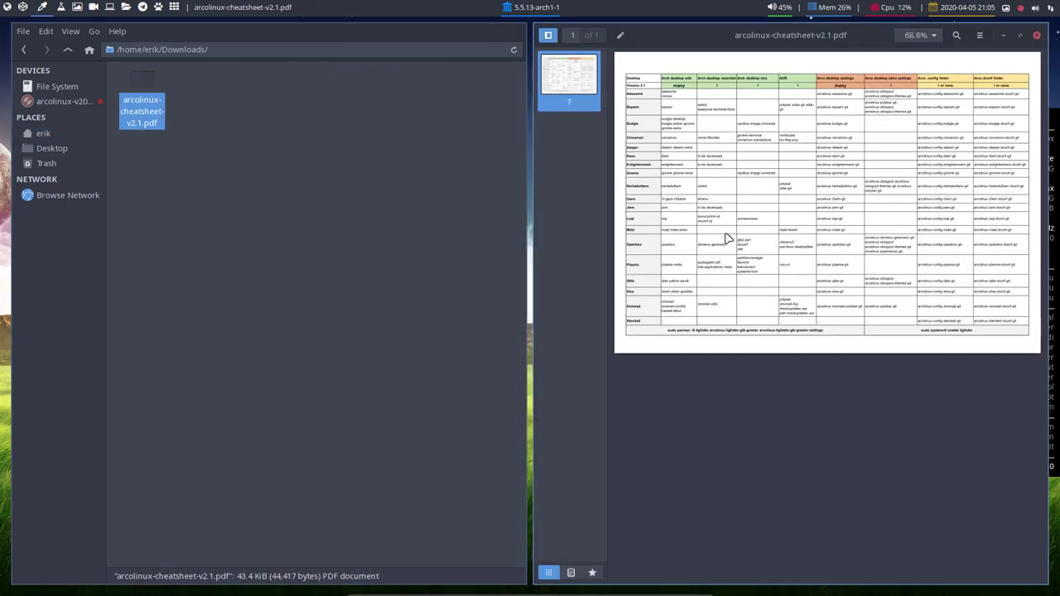
click(485, 239)
key(super+shift+q)
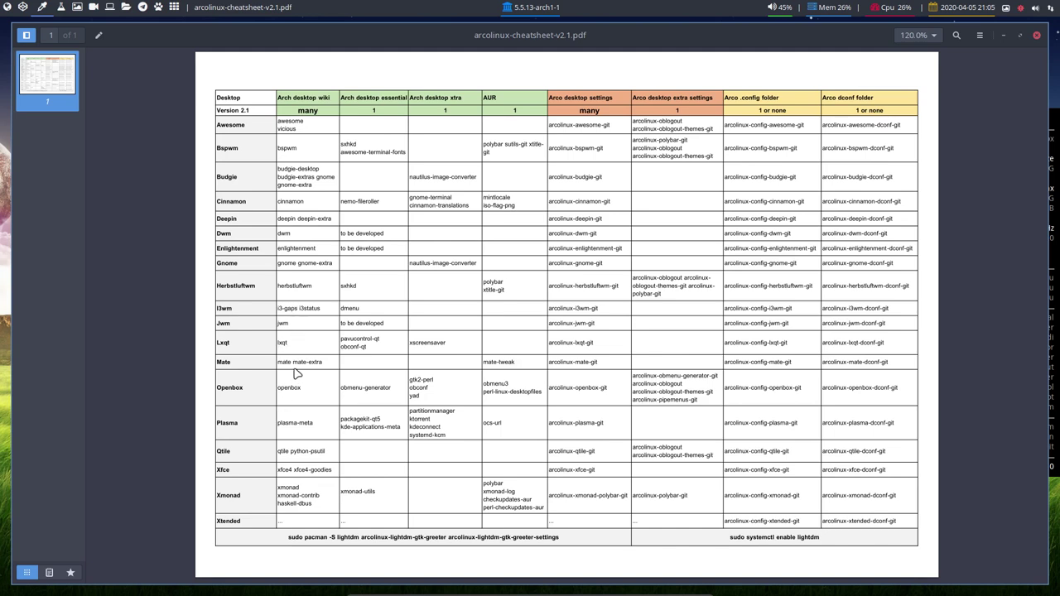
- Highlight the Arch desktop wiki packages mate and mate-extra in the Mate row of the cheatsheet
drag(281, 362, 332, 366)
click(330, 372)
double_click(283, 362)
double_click(303, 362)
click(311, 362)
click(26, 7)
key(alt+Tab)
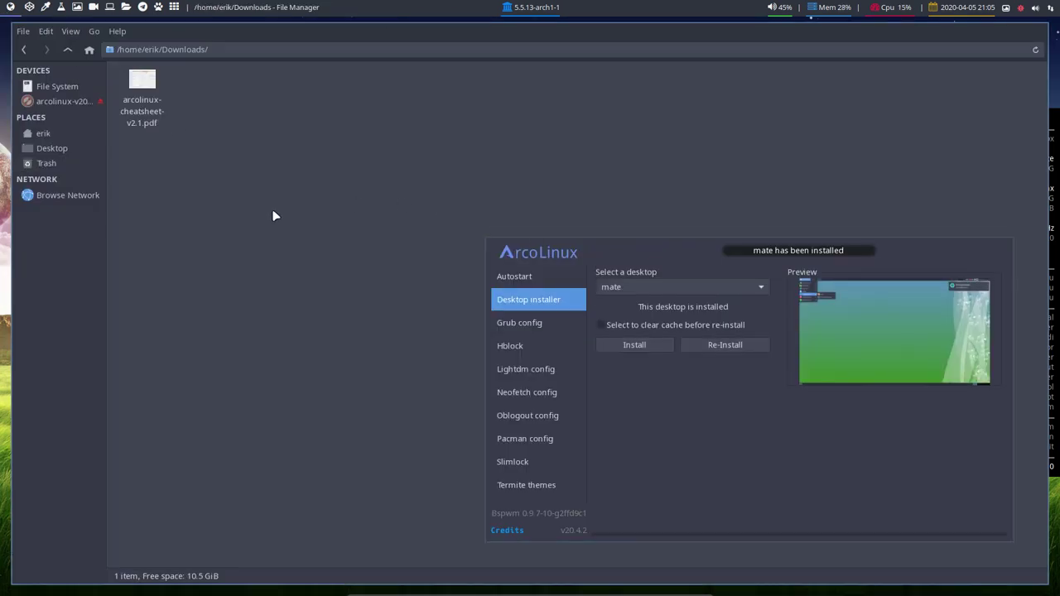
key(super+q)
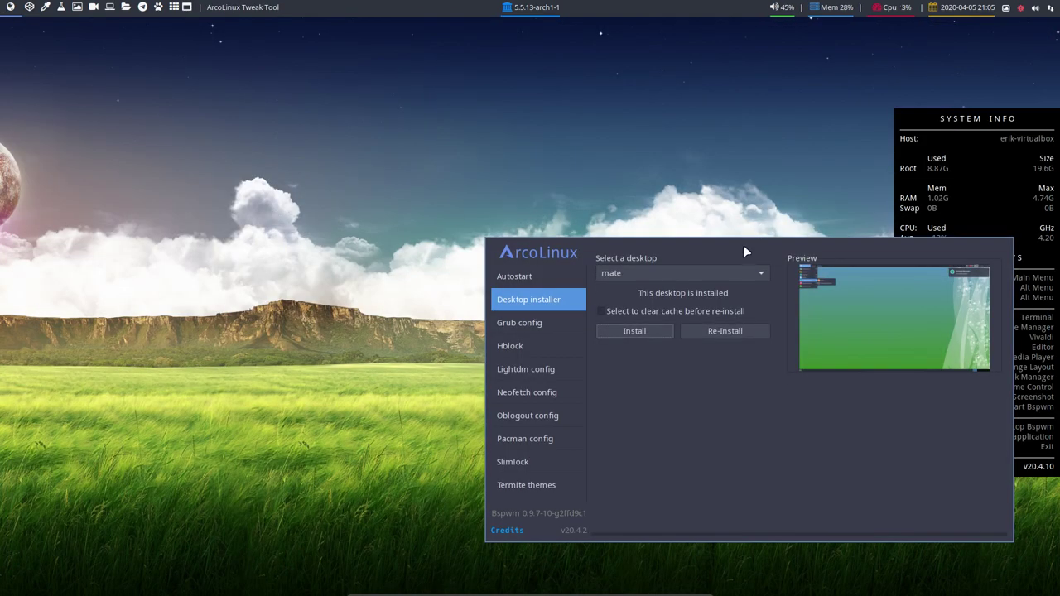
drag(743, 245, 395, 110)
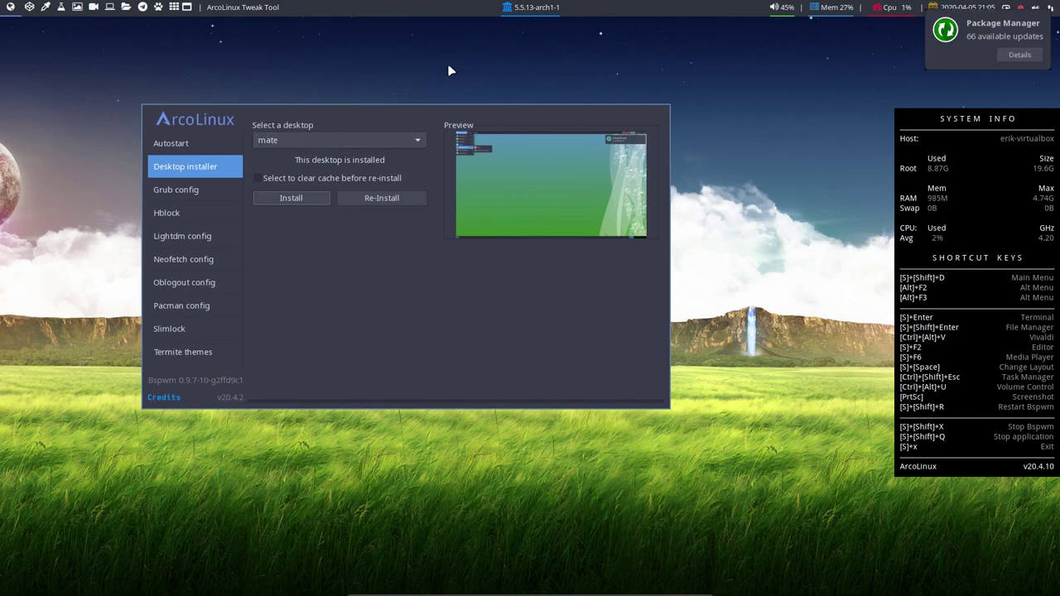
- Exit the bspwm session, log in to MATE and look over its Applications and Places entries
key(super+x)
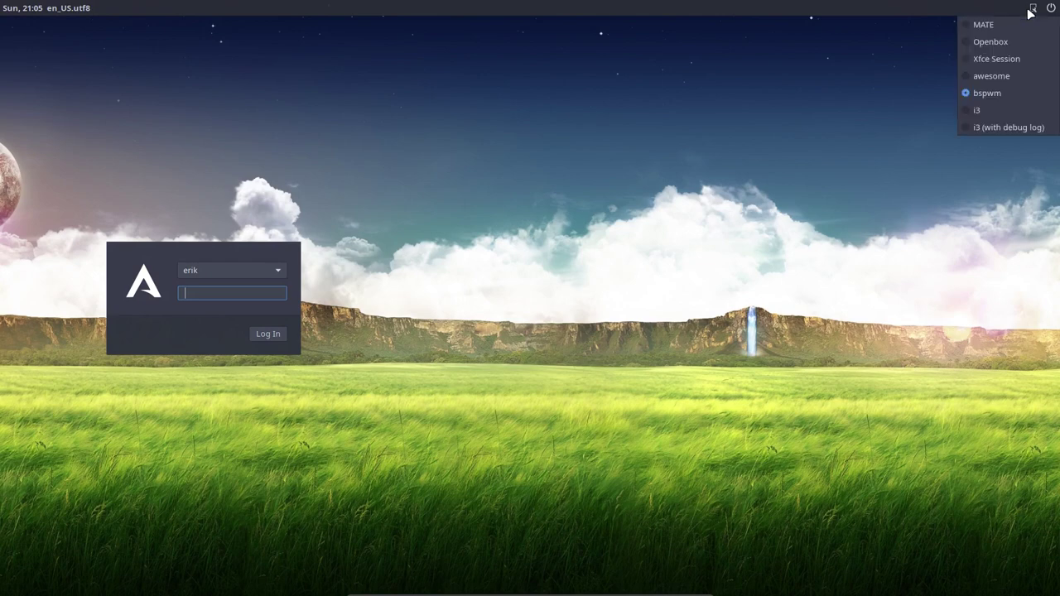
click(981, 26)
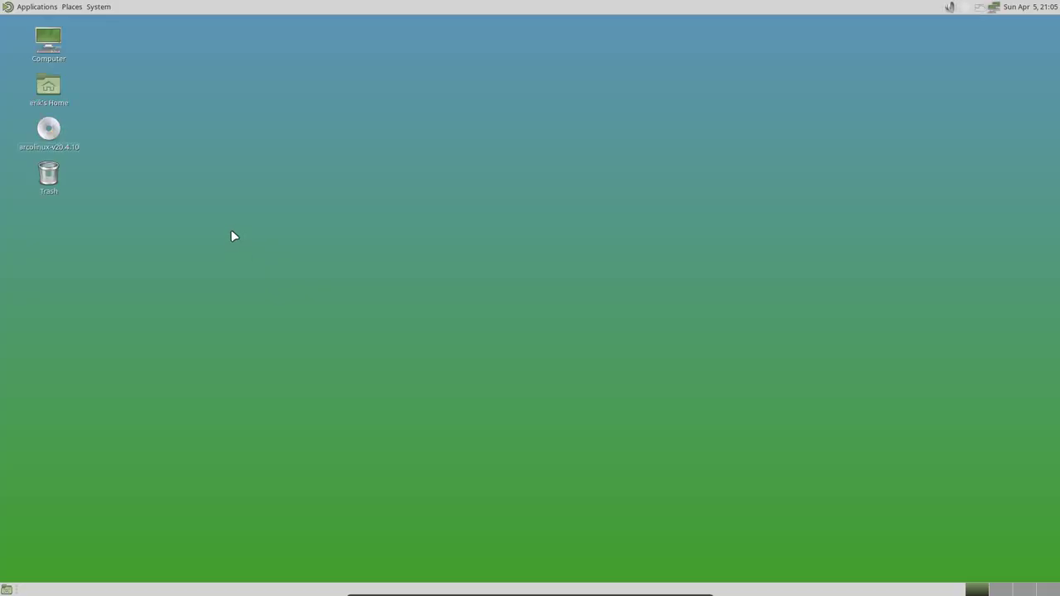
click(39, 6)
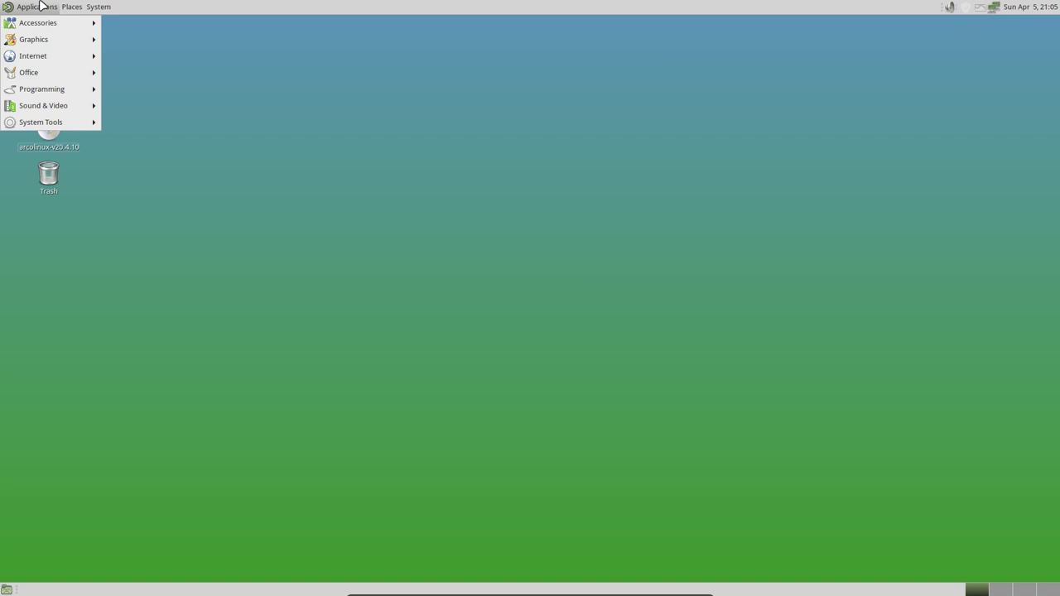
mouse_move(75, 7)
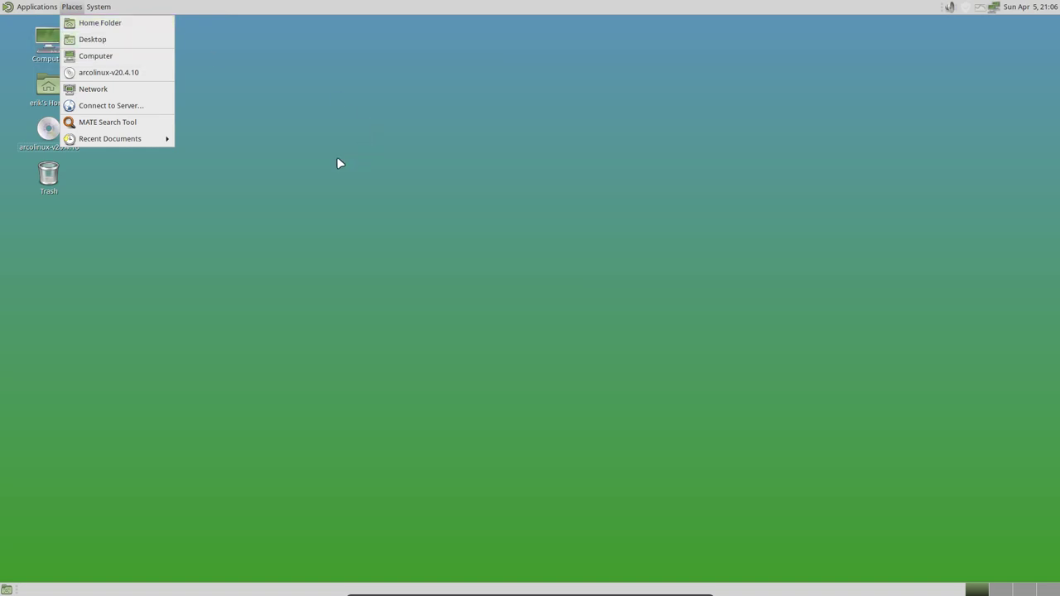
- Open MATE's Appearance Preferences from the Look and Feel preferences
click(286, 192)
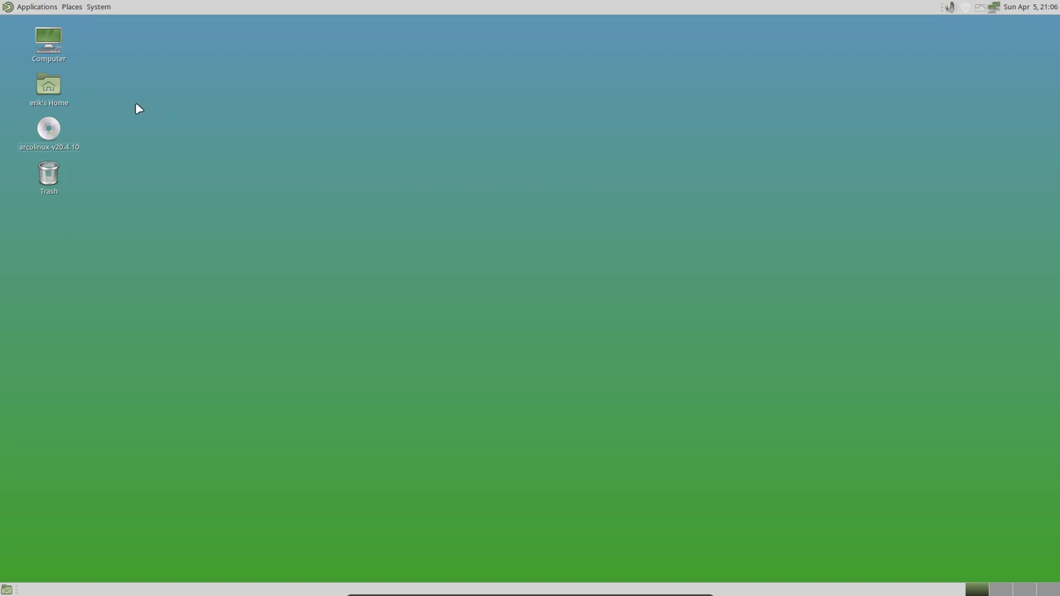
click(38, 10)
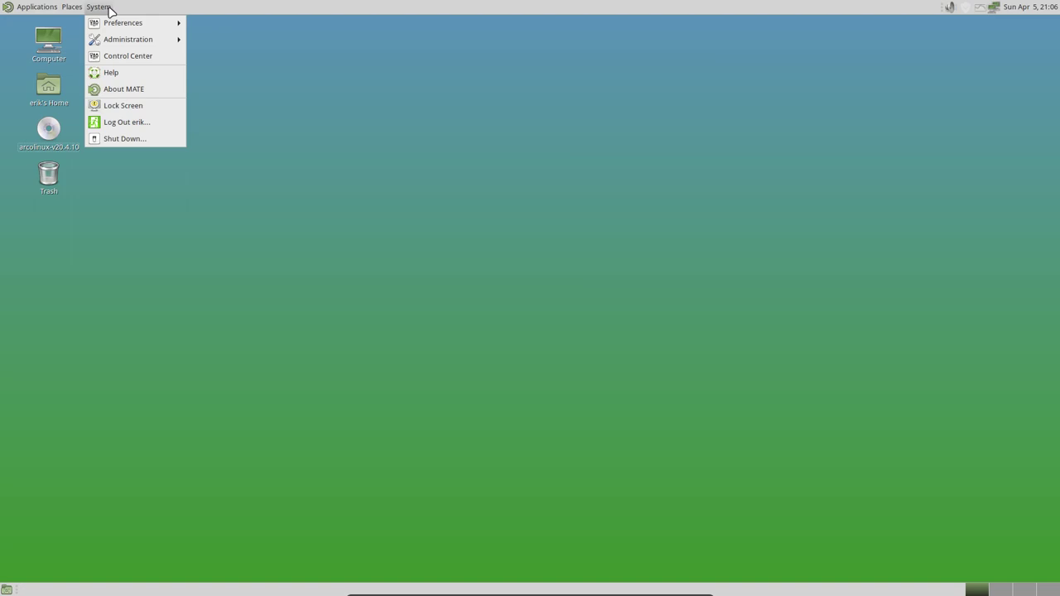
mouse_move(155, 27)
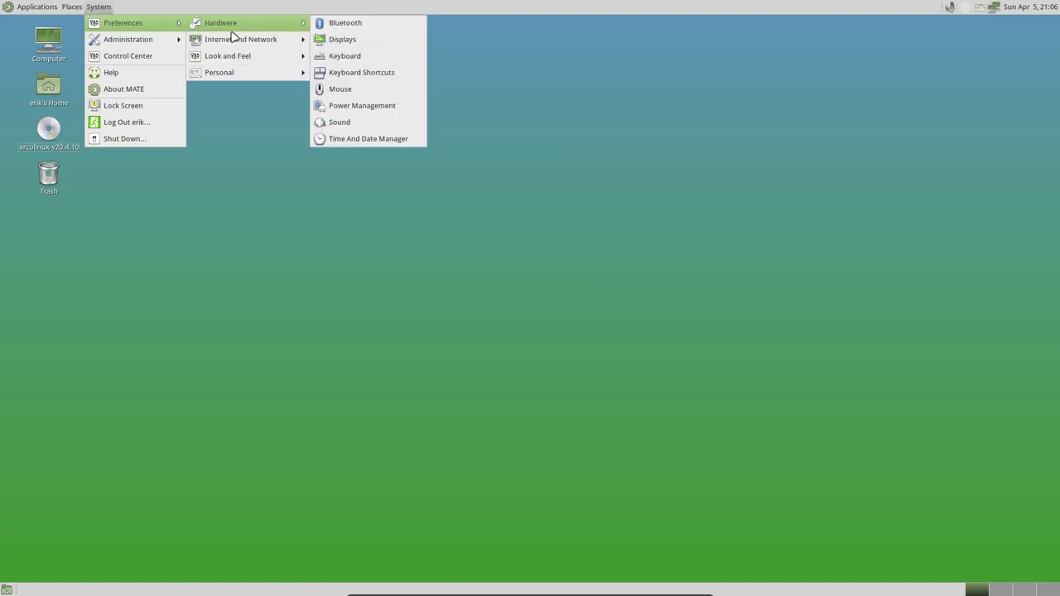
mouse_move(258, 64)
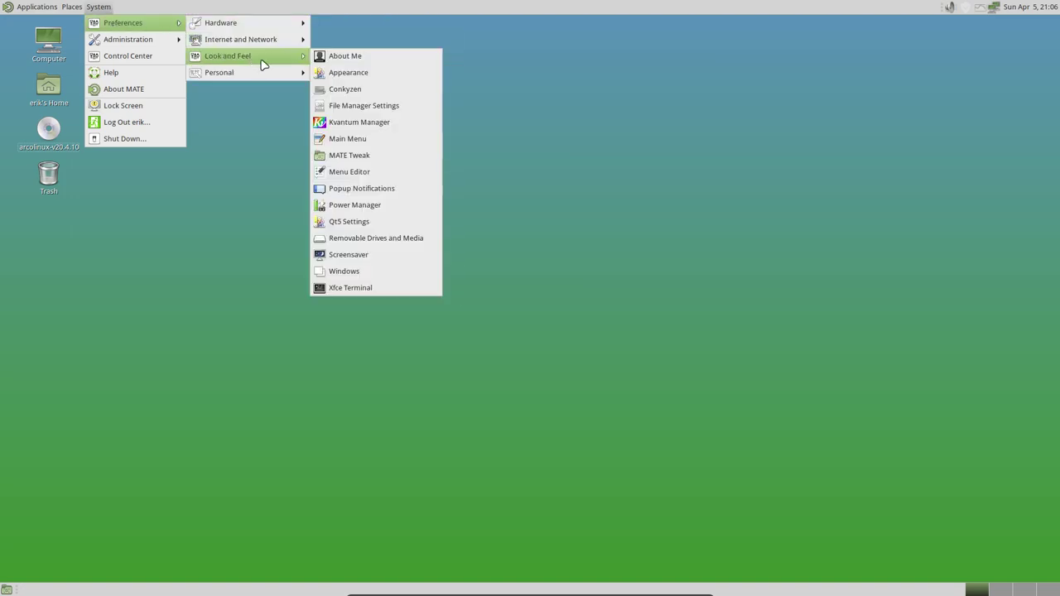
click(341, 72)
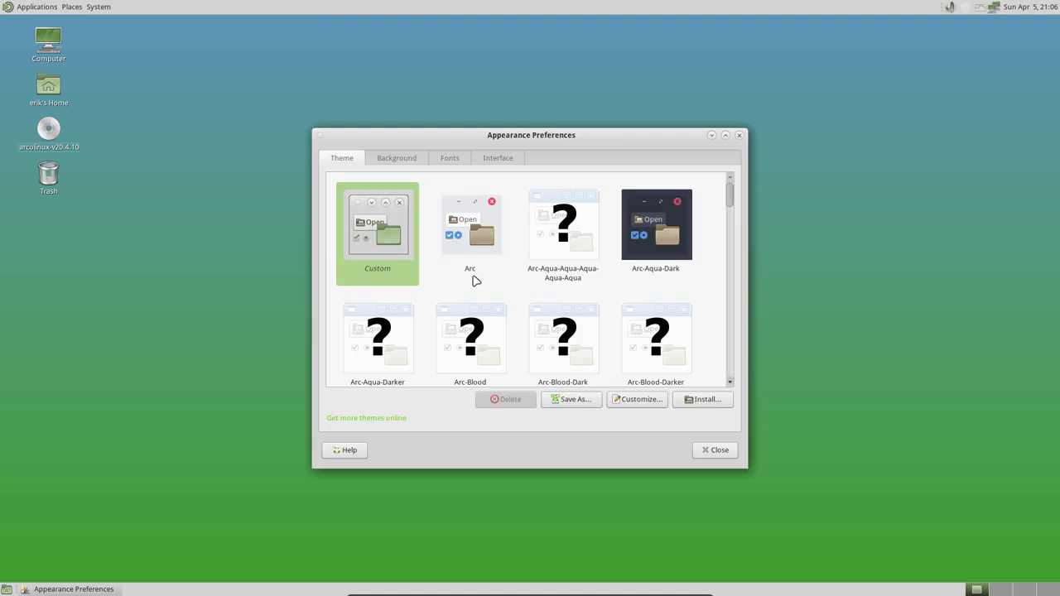
- Look over the theme customization controls and apply the Arc-Aqua-Dark theme to the MATE desktop
click(643, 401)
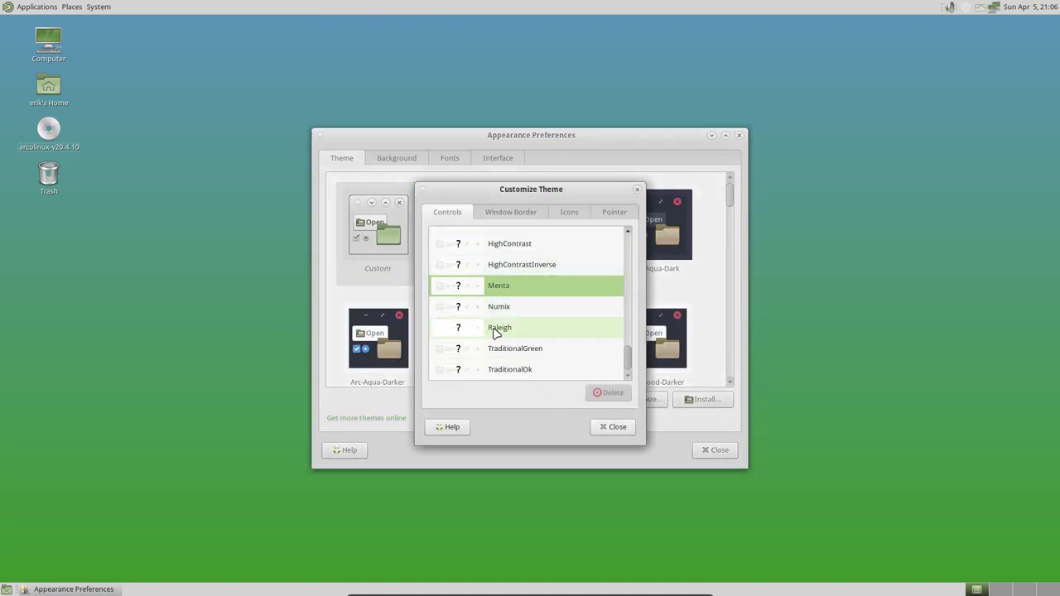
click(613, 426)
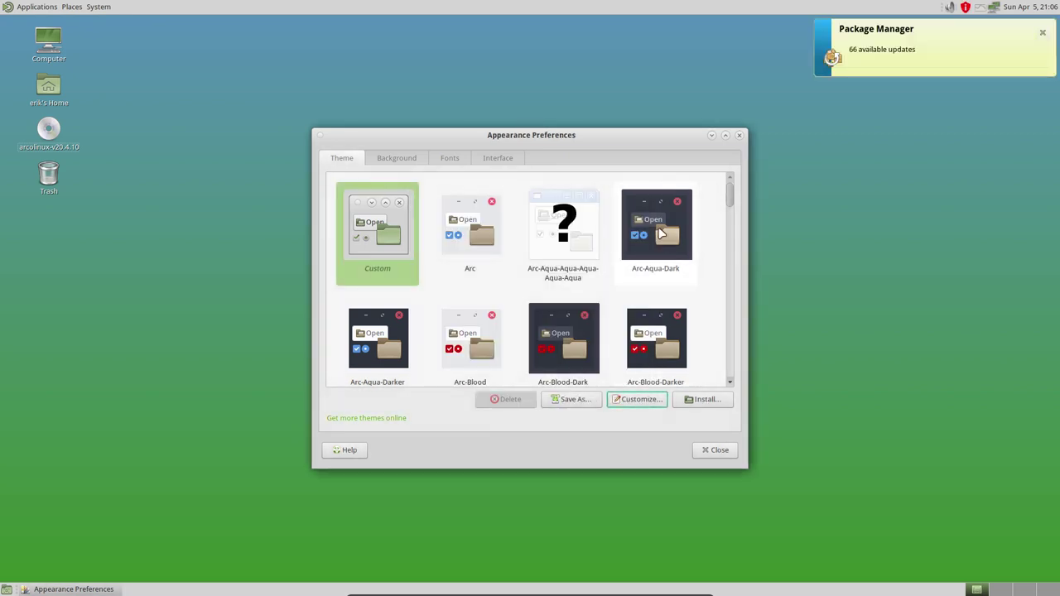
click(22, 7)
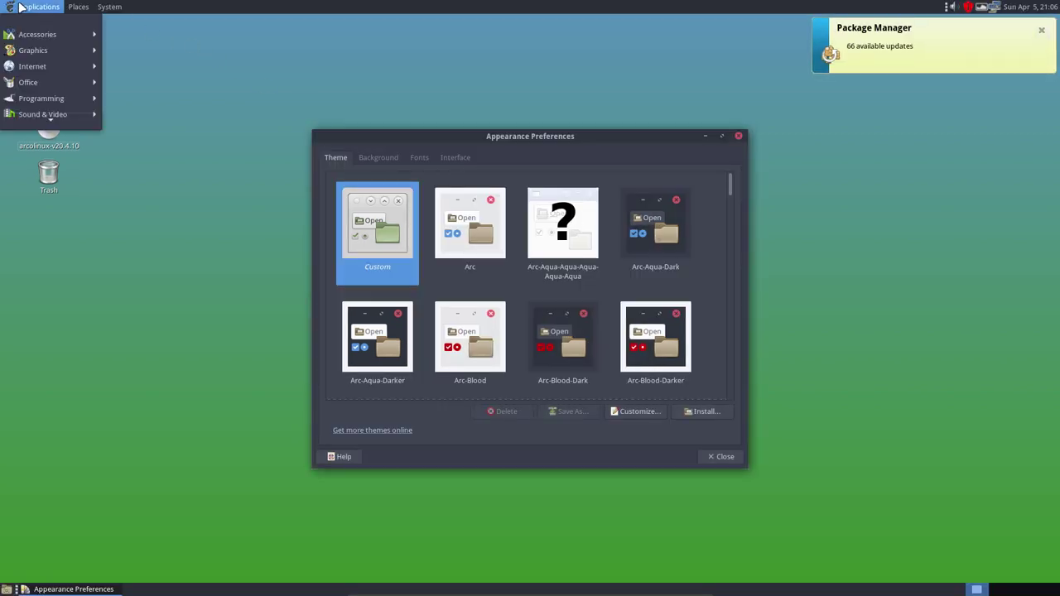
click(645, 223)
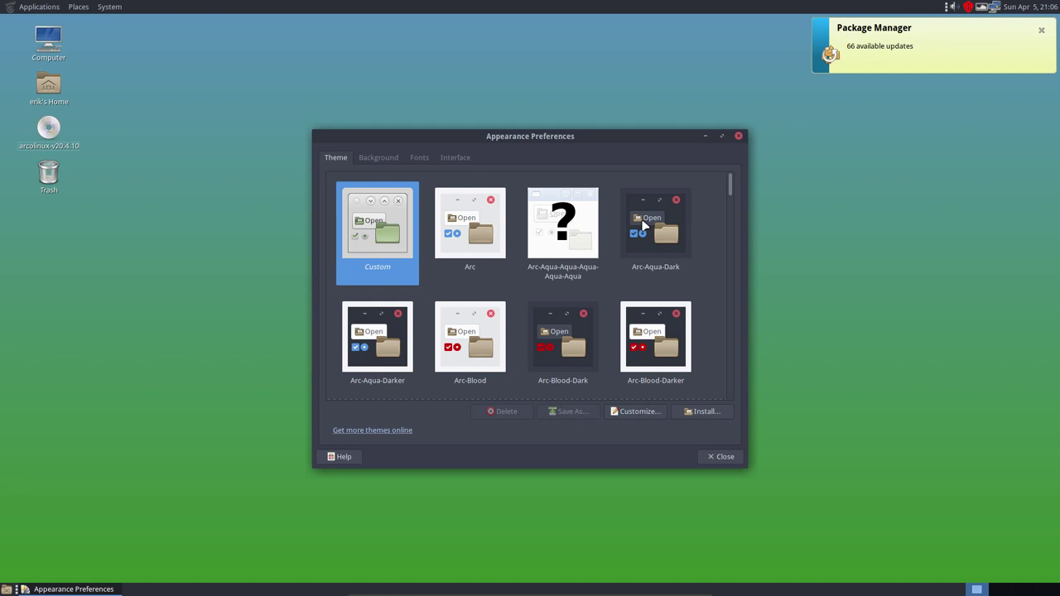
- Customize the theme with the Numix Circle icons and check them in the Applications entries
click(640, 412)
click(492, 210)
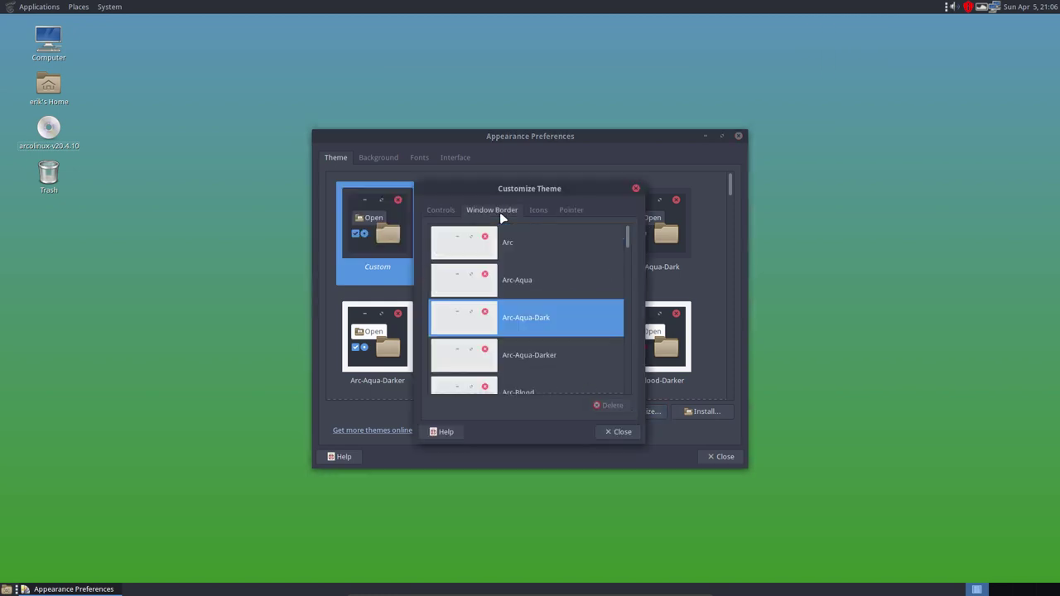
click(535, 212)
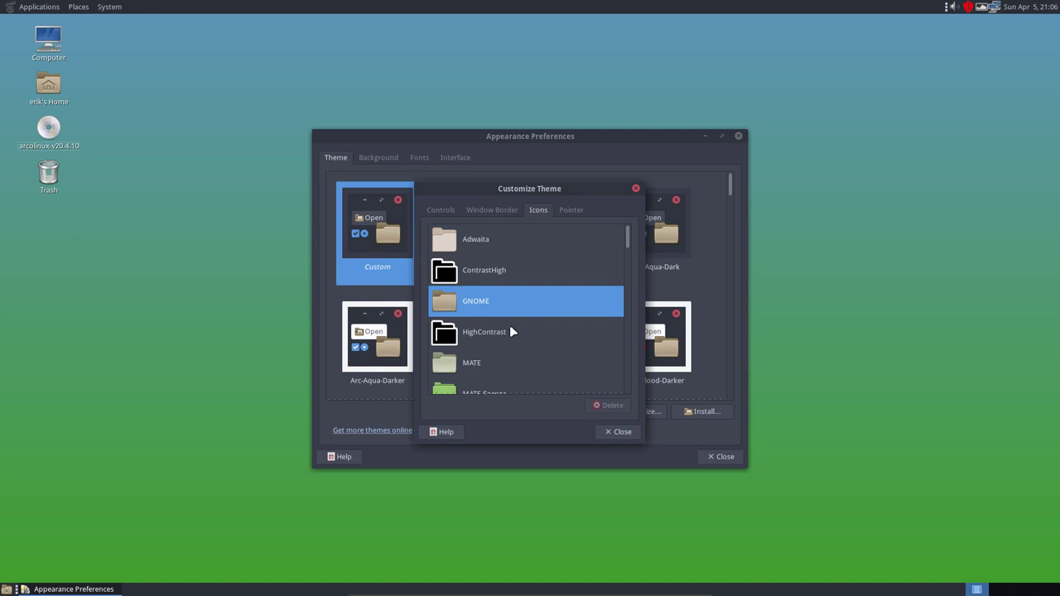
scroll(510, 326, down, 3)
scroll(509, 325, down, 2)
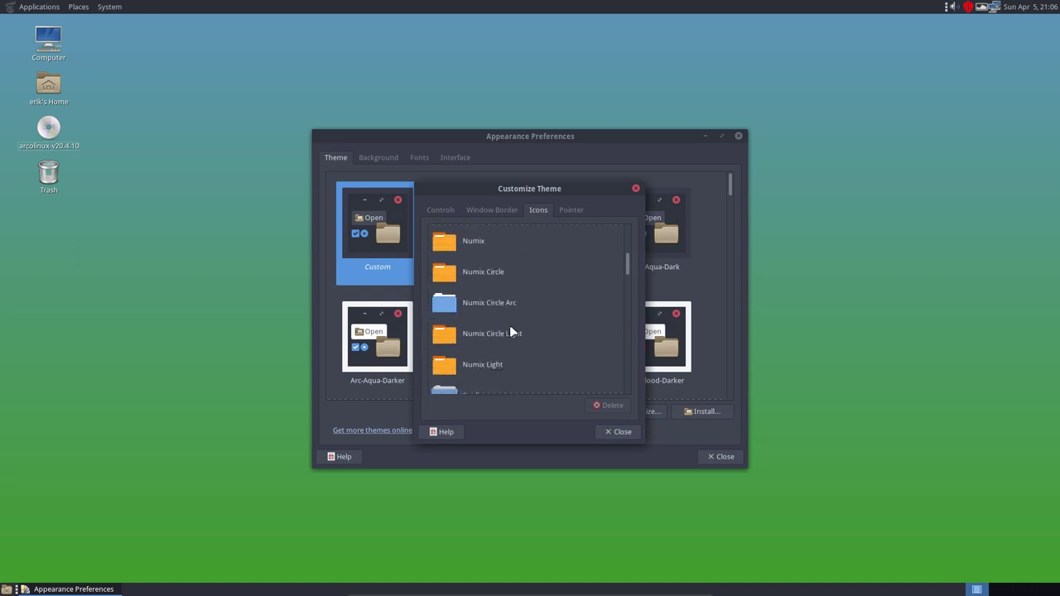
click(484, 272)
click(615, 431)
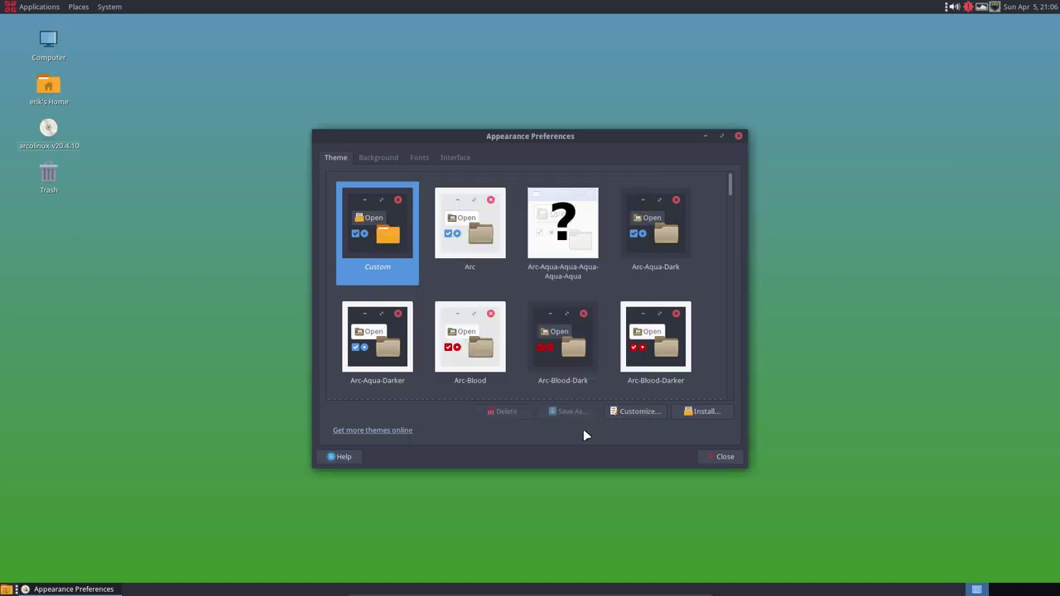
click(45, 6)
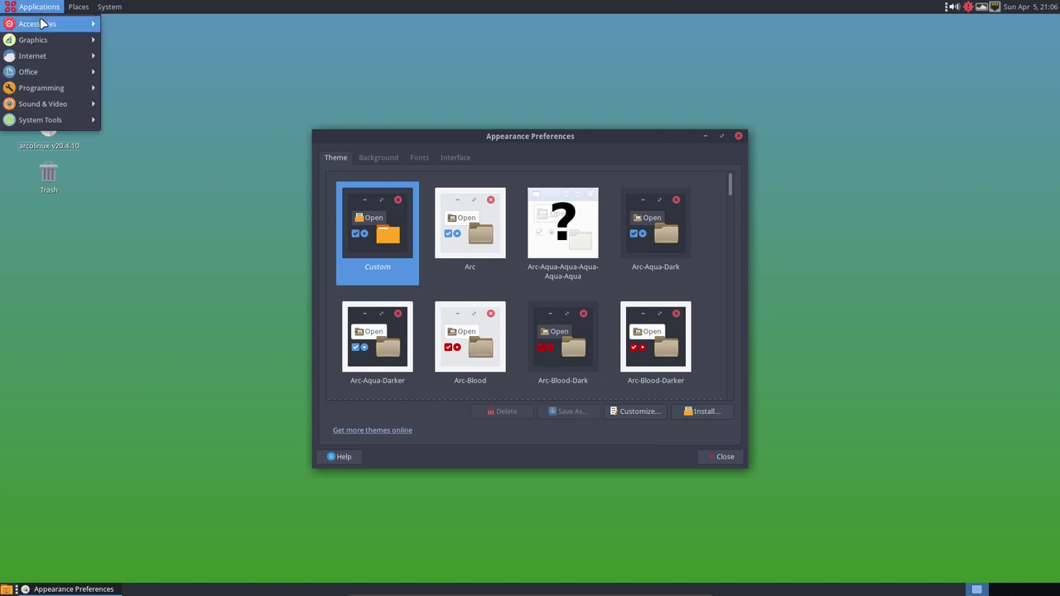
click(171, 315)
- Set the blurred orange flower with dandelion seeds as the desktop background and close both Appearance Preferences windows
right_click(170, 314)
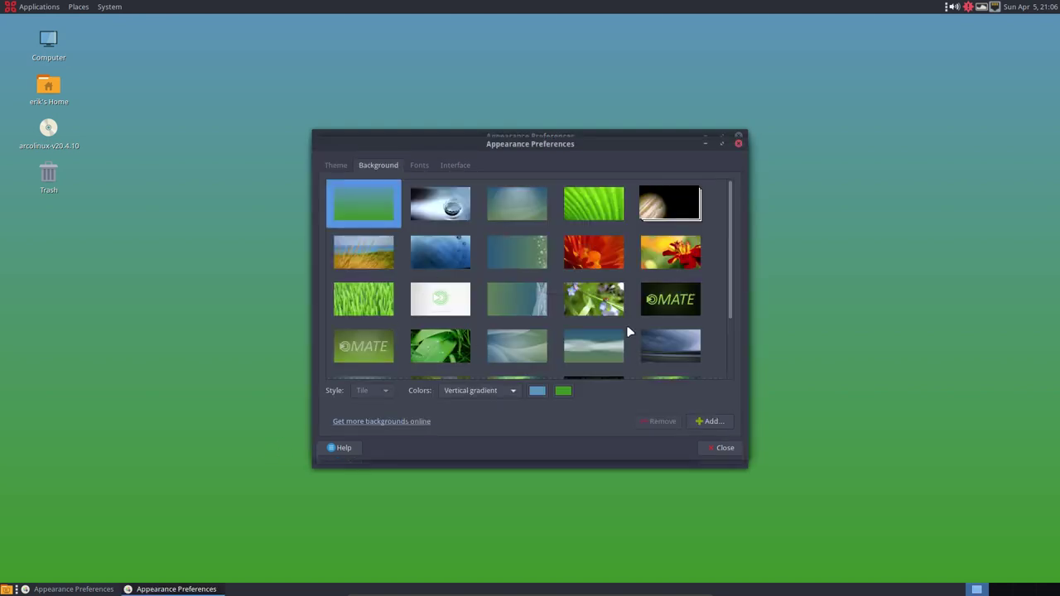
scroll(668, 263, down, 3)
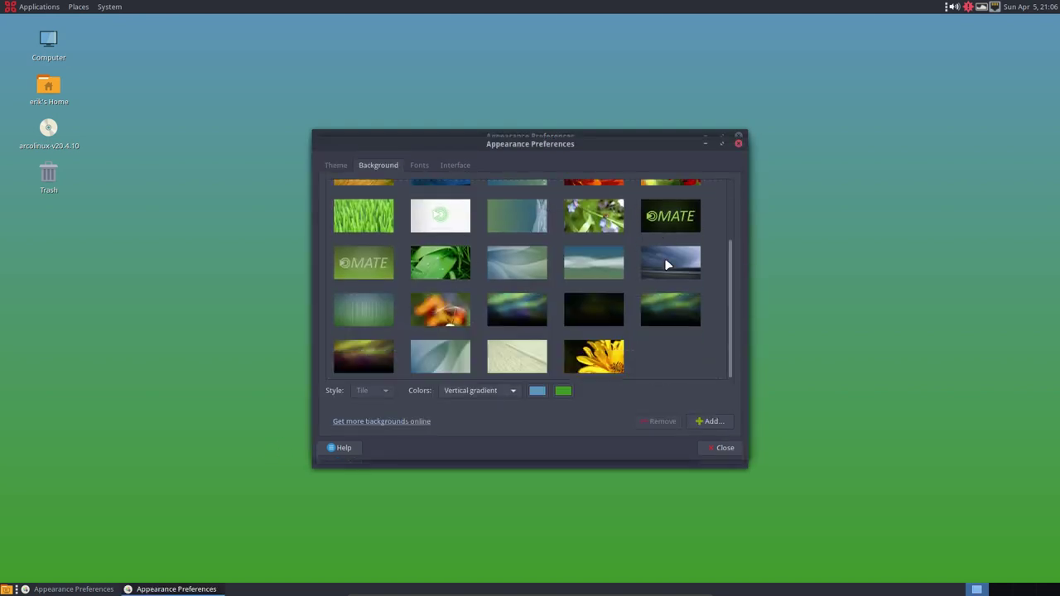
click(442, 315)
click(721, 447)
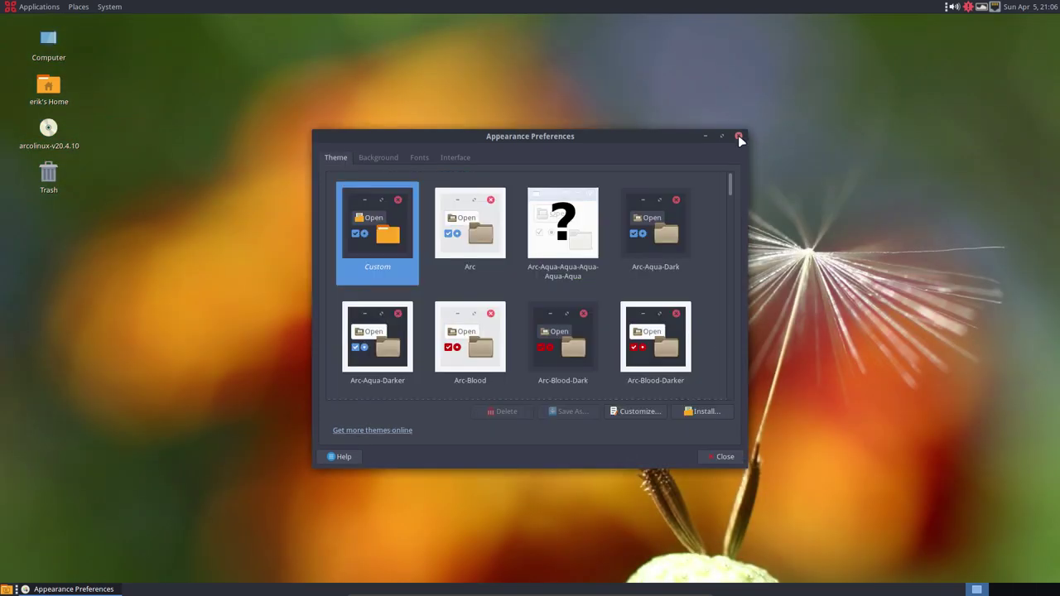
click(738, 135)
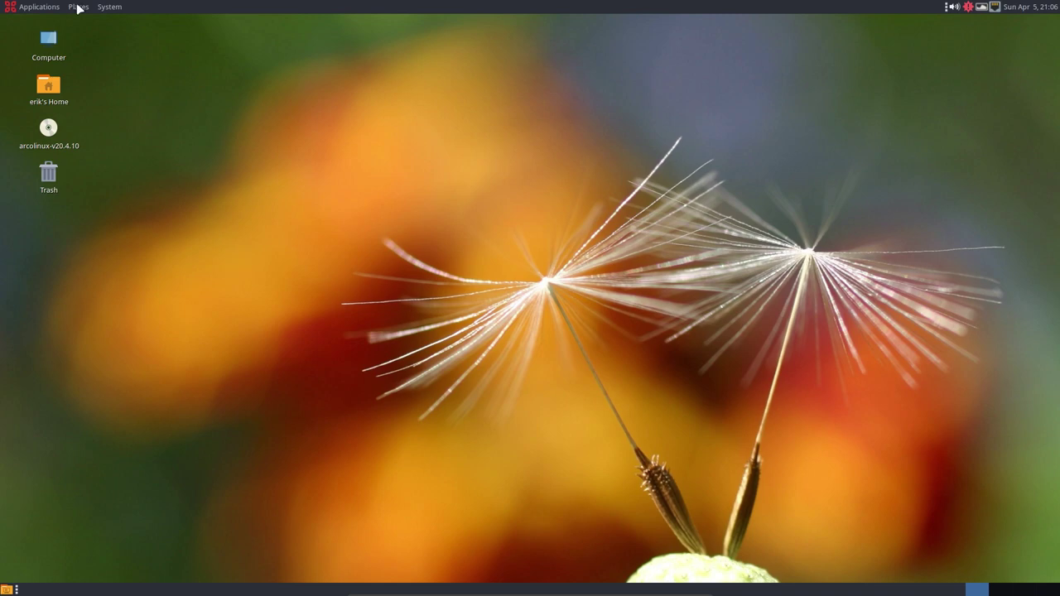
- Look over the Applications, Places and System entries in the restyled MATE session
click(37, 6)
mouse_move(72, 10)
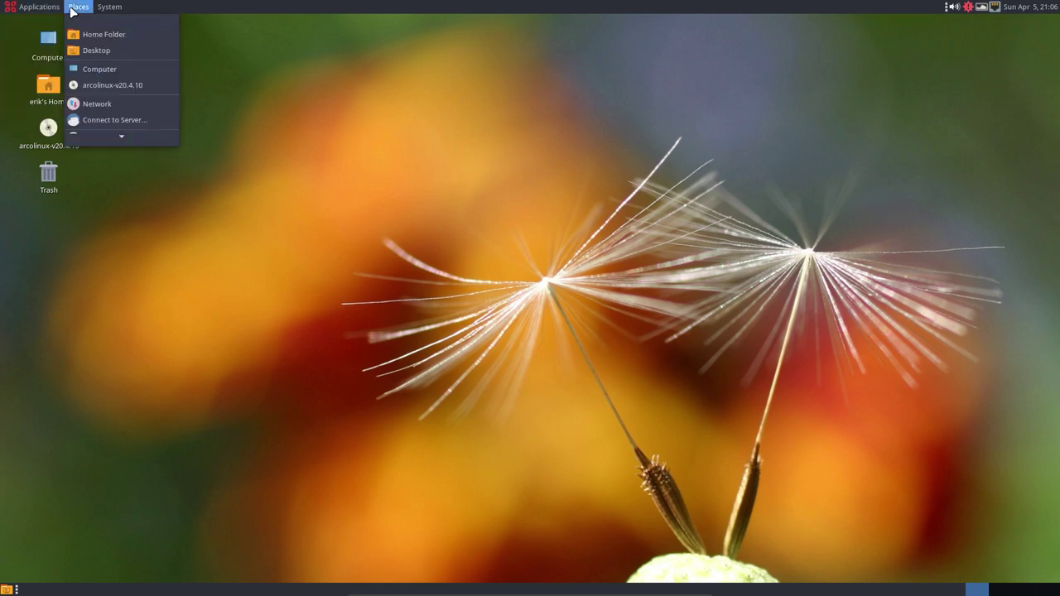
mouse_move(108, 10)
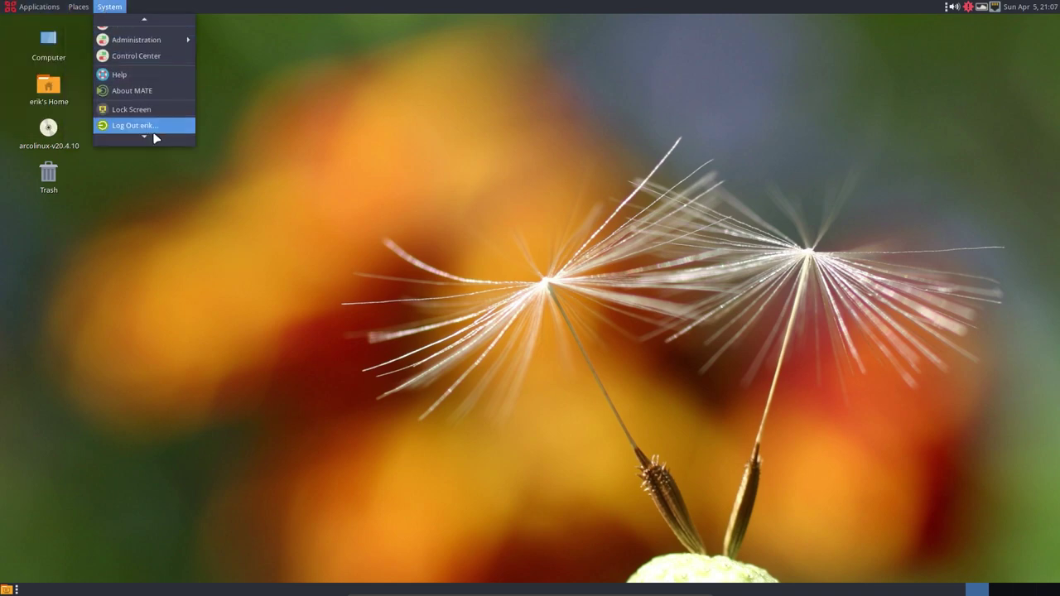
scroll(151, 135, up, 3)
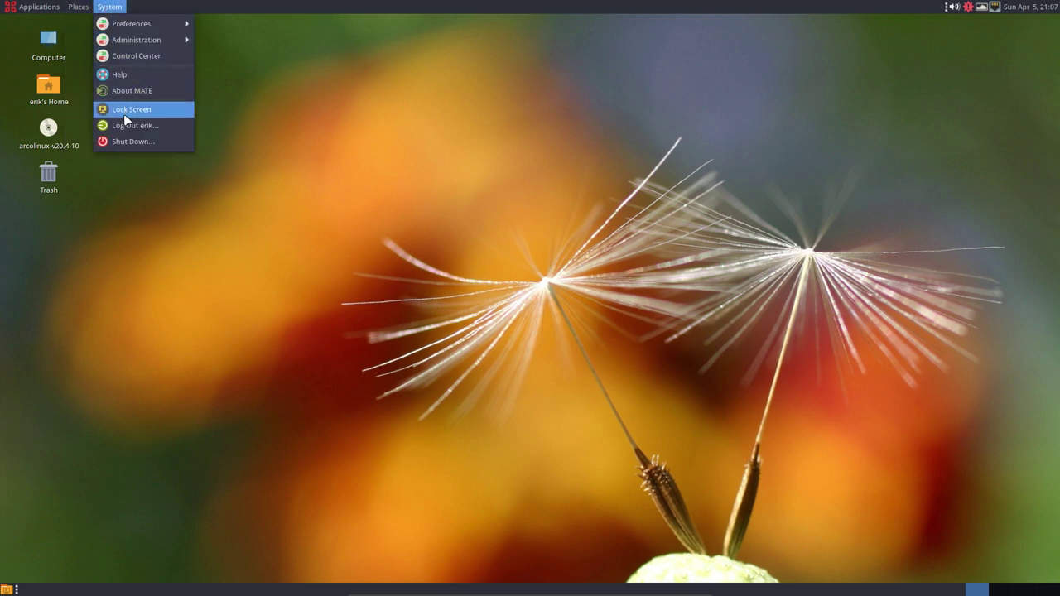
click(399, 154)
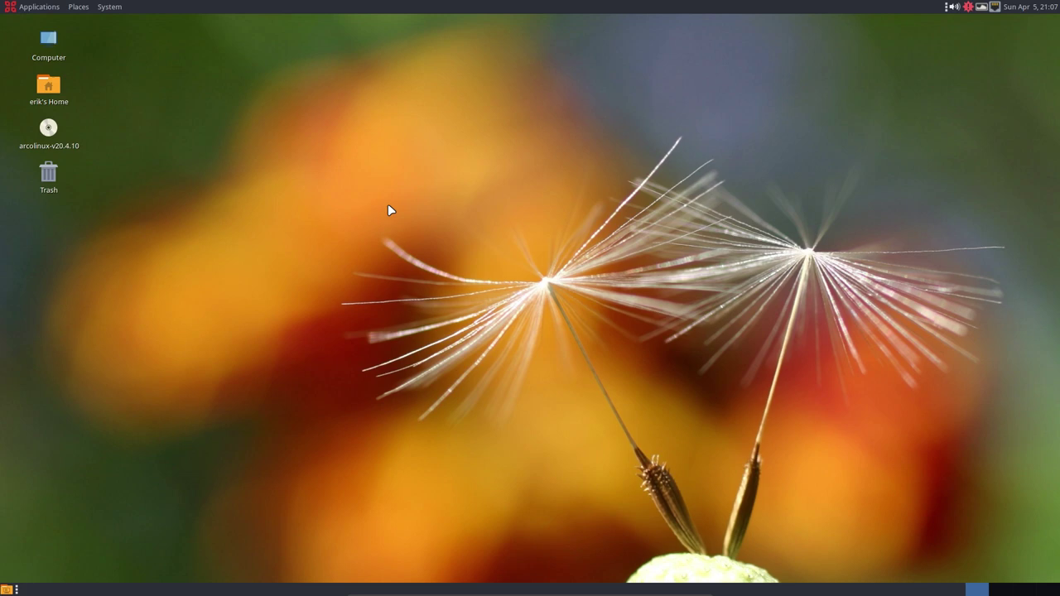
- View arcolinux-cheatsheet-v2.1.pdf from the Downloads folder, then close the document and the file manager
double_click(49, 91)
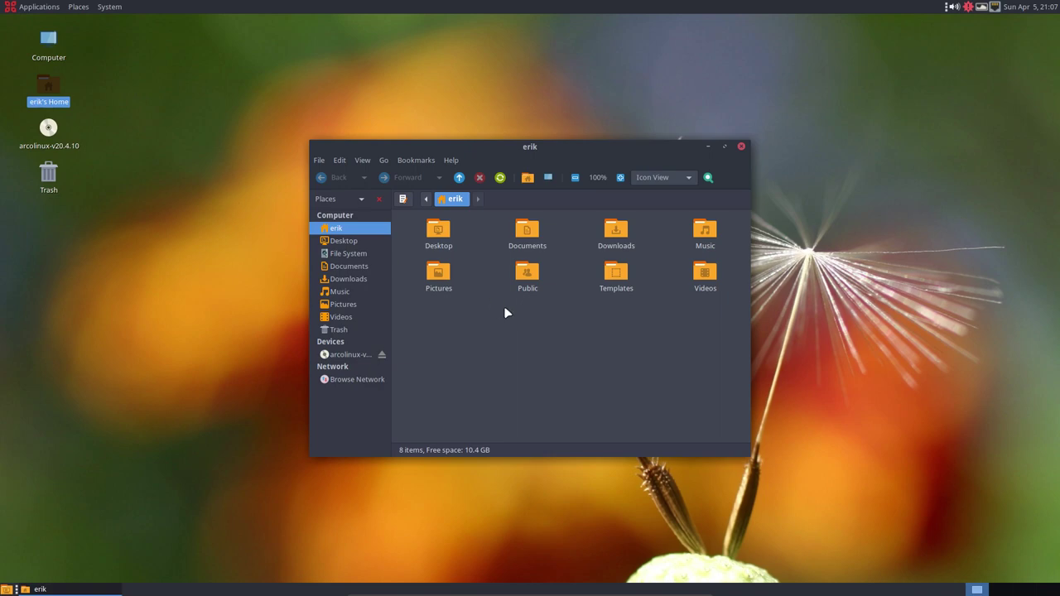
double_click(614, 233)
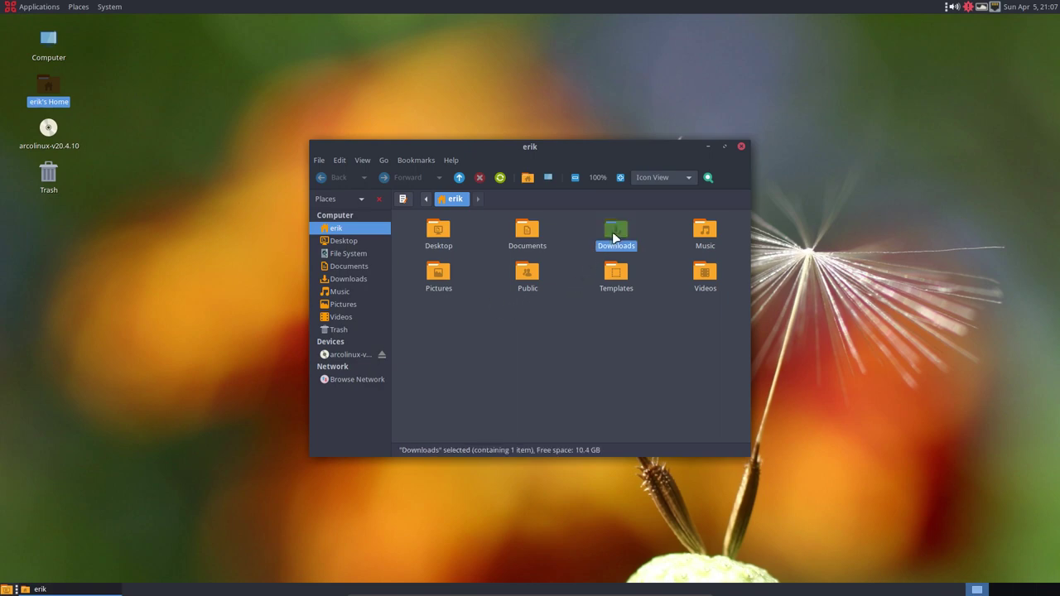
double_click(446, 235)
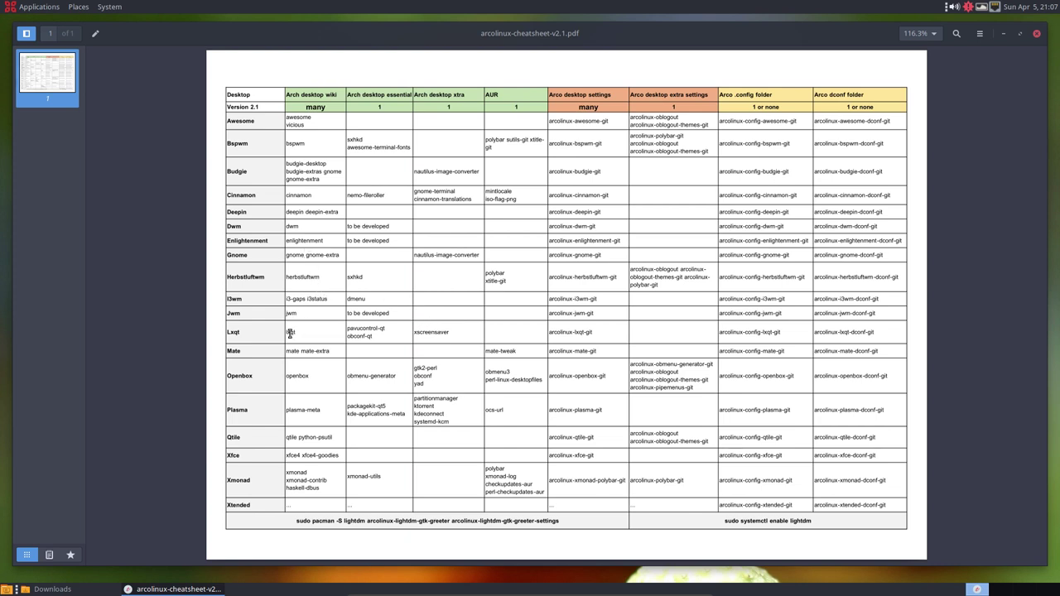
click(1037, 34)
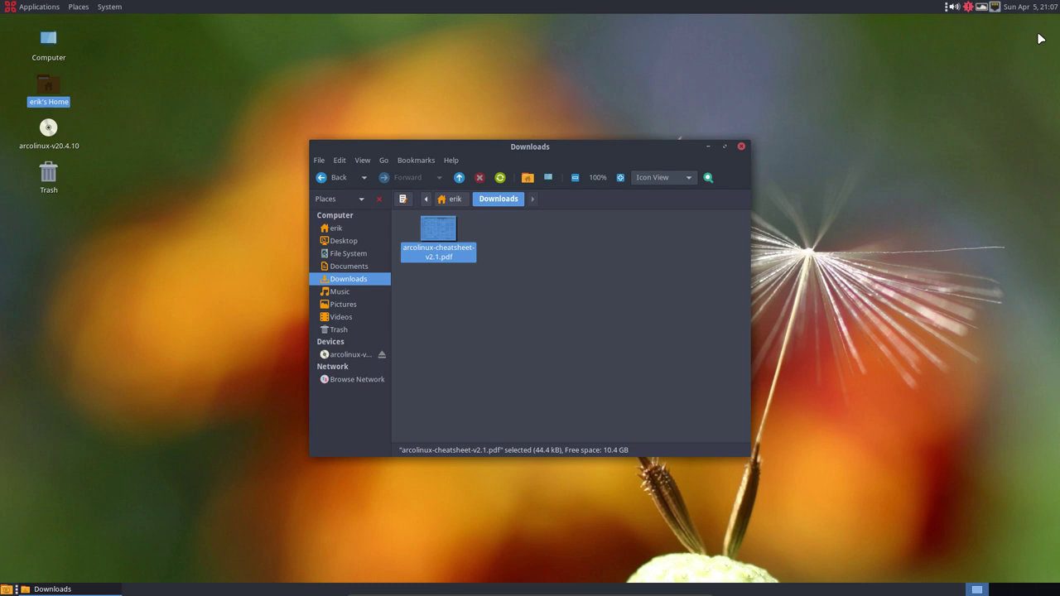
click(741, 147)
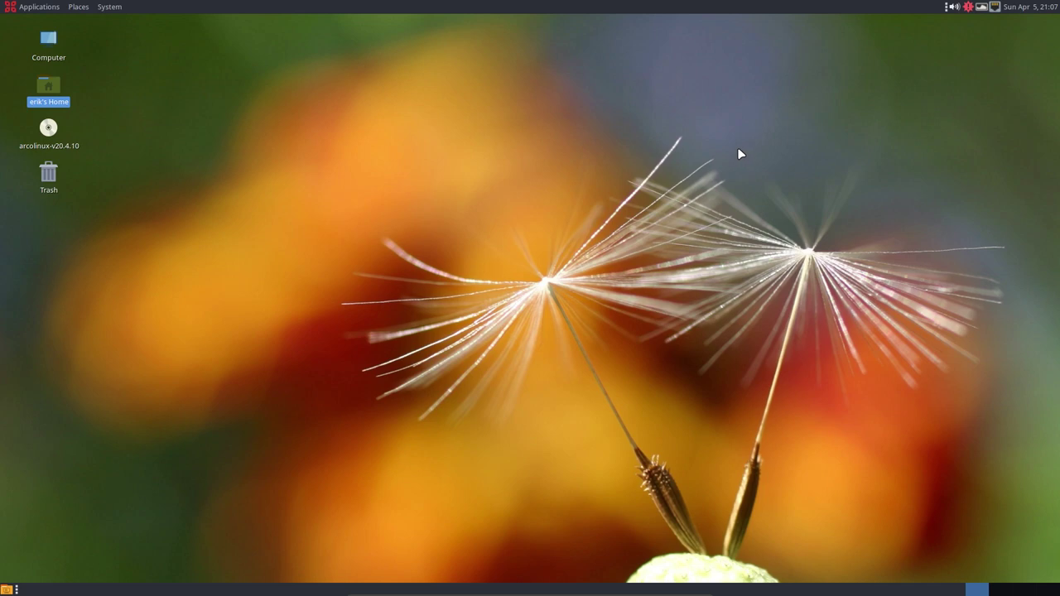